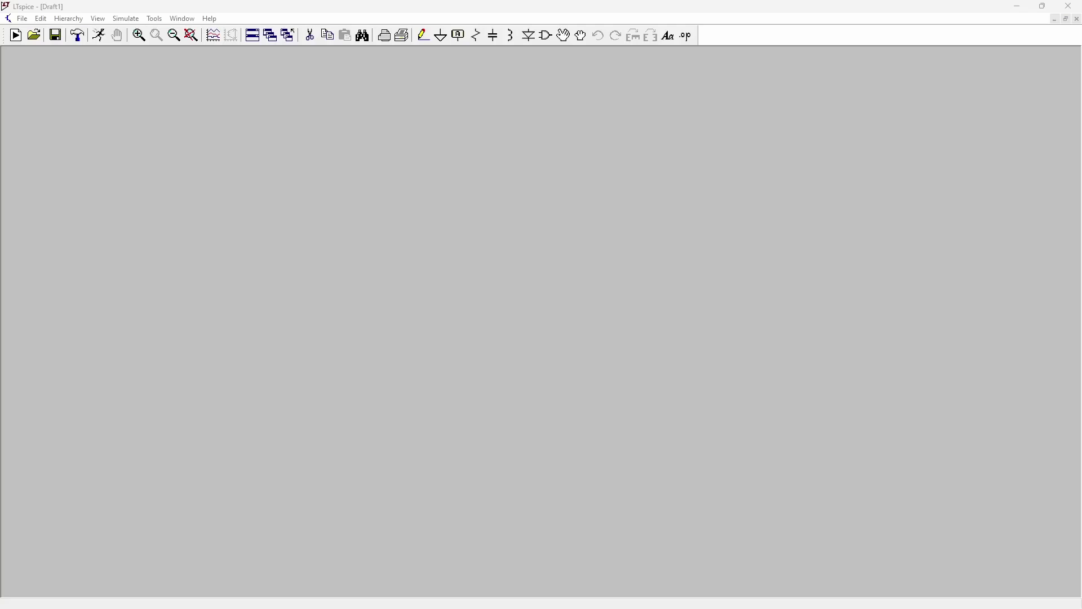
# Step: Start a new schematic and place voltage source V1
pyautogui.hotkey('ctrl', 'n')
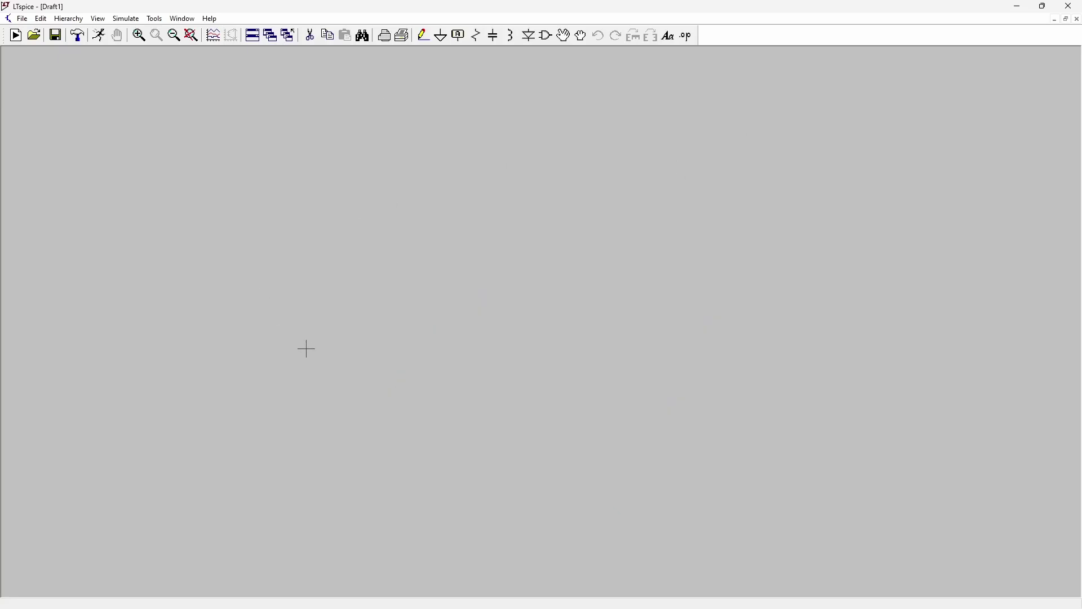
pyautogui.press('F2')
pyautogui.write('voltage')
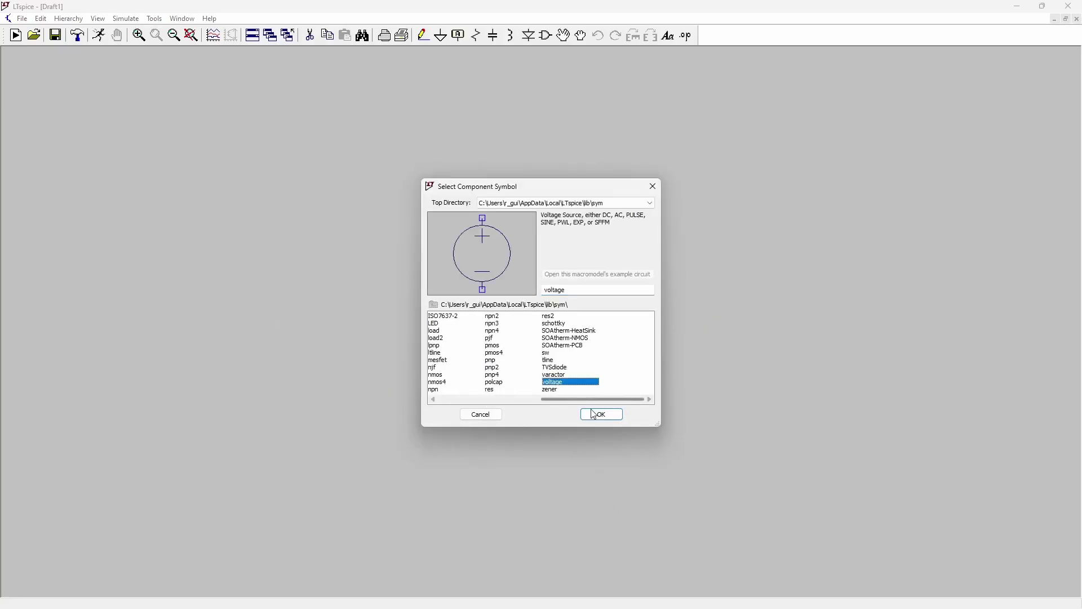
pyautogui.press('Return')
pyautogui.click(338, 355)
pyautogui.rightClick(500, 385)
# Step: Wire up from V1's positive terminal and place a horizontal resistor R1 at the wire's end
pyautogui.press('Escape')
pyautogui.press('F3')
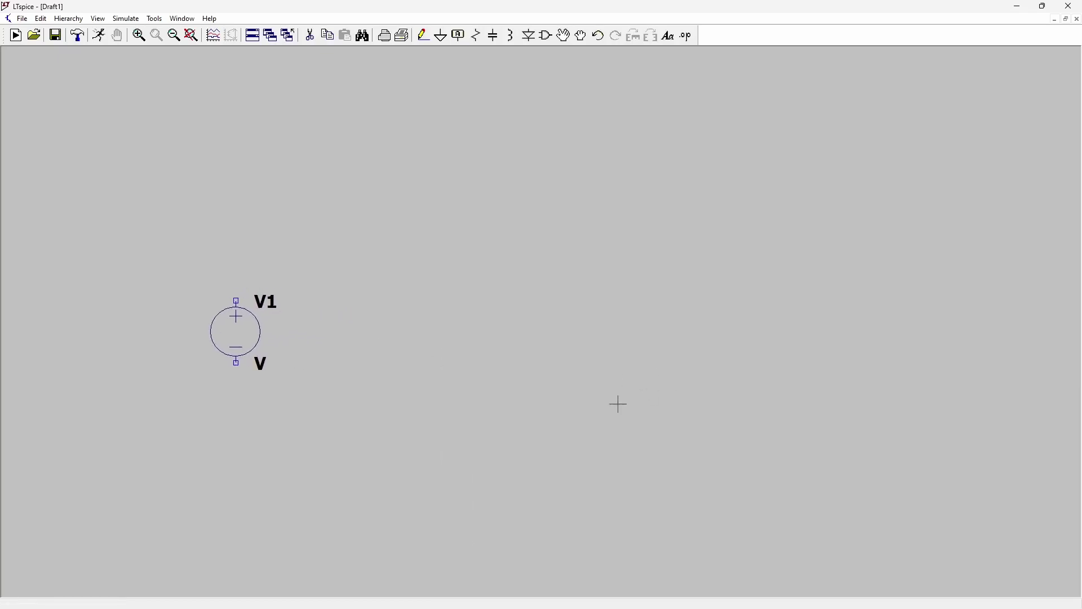
pyautogui.click(236, 300)
pyautogui.click(416, 213)
pyautogui.press('Escape')
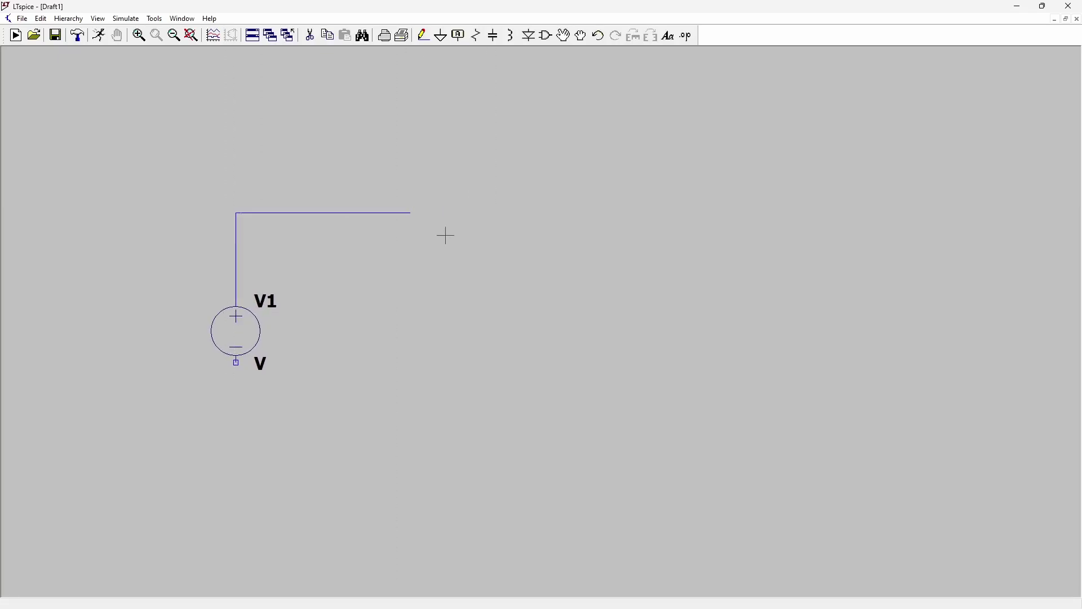
pyautogui.press('r')
pyautogui.hotkey('ctrl', 'r')
pyautogui.click(472, 220)
# Step: Run a wire out of R1's right side and ground V1's negative terminal
pyautogui.press('F3')
pyautogui.click(472, 212)
pyautogui.click(560, 212)
pyautogui.rightClick(561, 212)
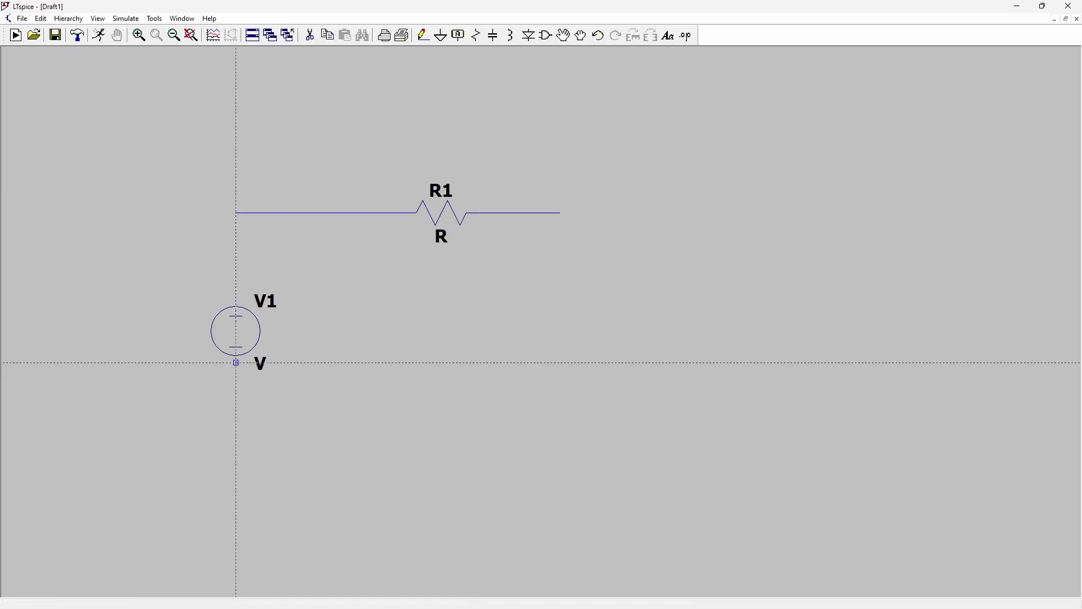
pyautogui.click(236, 363)
pyautogui.click(236, 462)
pyautogui.press('Escape')
pyautogui.press('g')
pyautogui.click(236, 464)
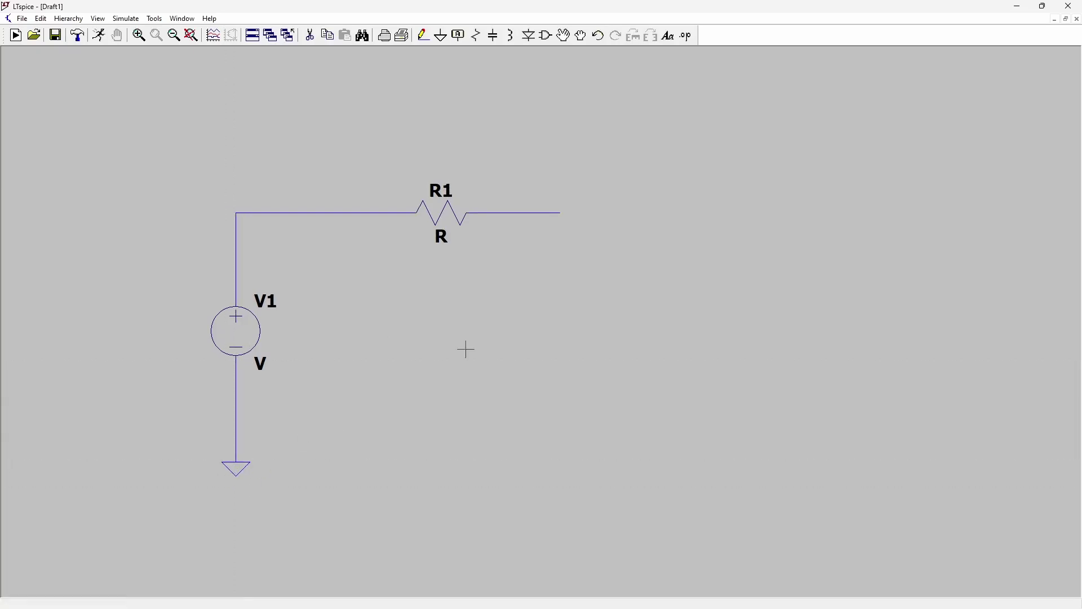
pyautogui.press('F3')
pyautogui.click(561, 213)
pyautogui.click(610, 213)
# Step: Copy V1 twice to make sources V2 and V3 stacked on the left
pyautogui.press('Escape')
pyautogui.press('F6')
pyautogui.click(239, 331)
pyautogui.click(102, 107)
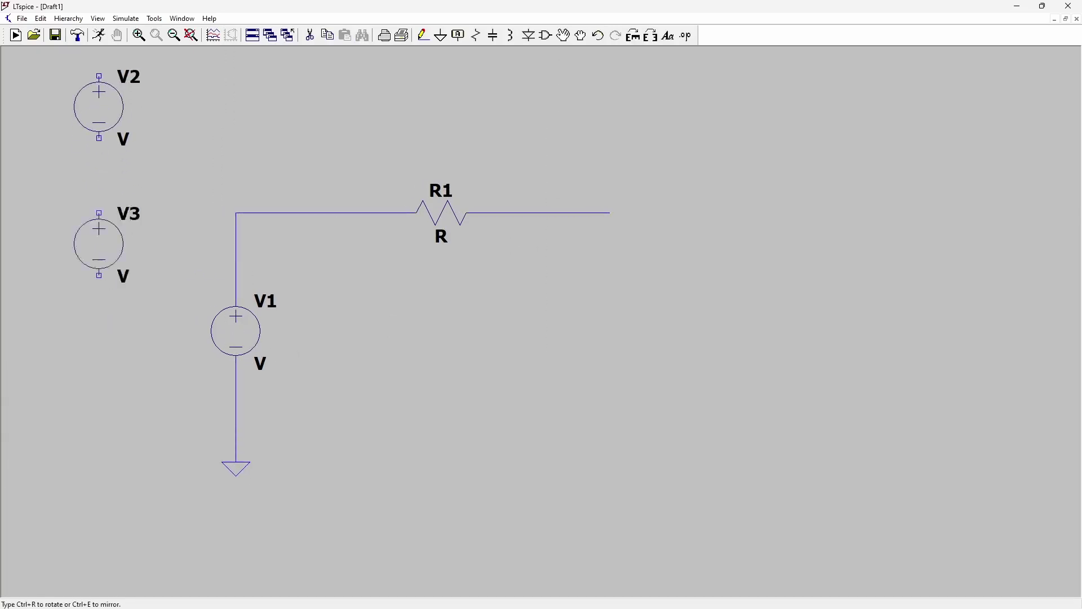
pyautogui.click(102, 331)
pyautogui.press('Escape')
# Step: Join V2 to V3, ground their junction, and run V2's top wire right past R1
pyautogui.press('F3')
pyautogui.click(99, 212)
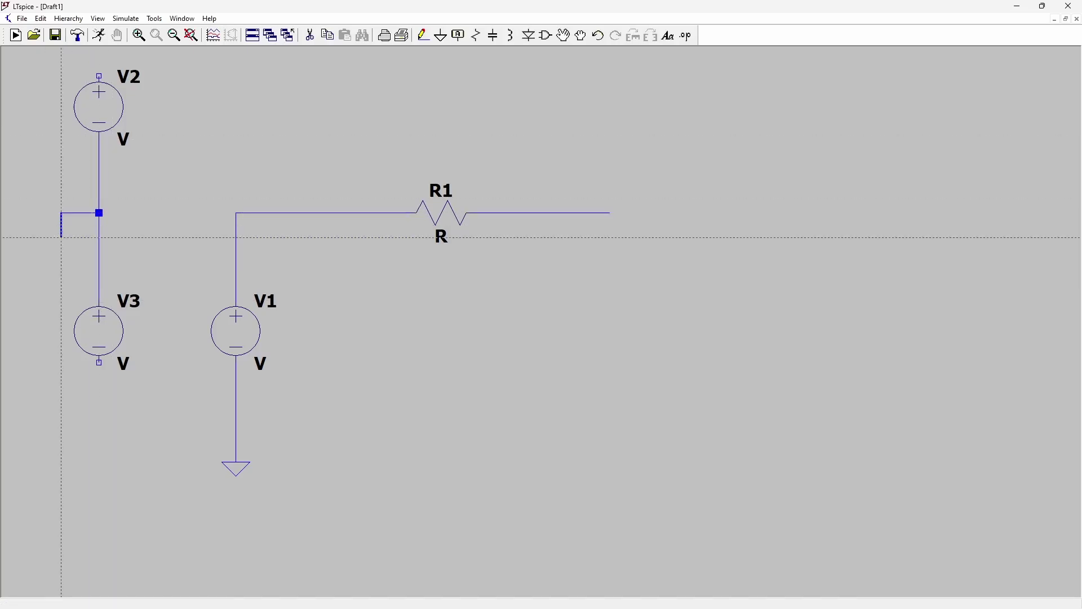
pyautogui.click(61, 234)
pyautogui.press('g')
pyautogui.click(60, 234)
pyautogui.scroll(-2, 129, 262)
pyautogui.rightClick(282, 246)
pyautogui.press('Escape')
pyautogui.press('F3')
pyautogui.click(147, 193)
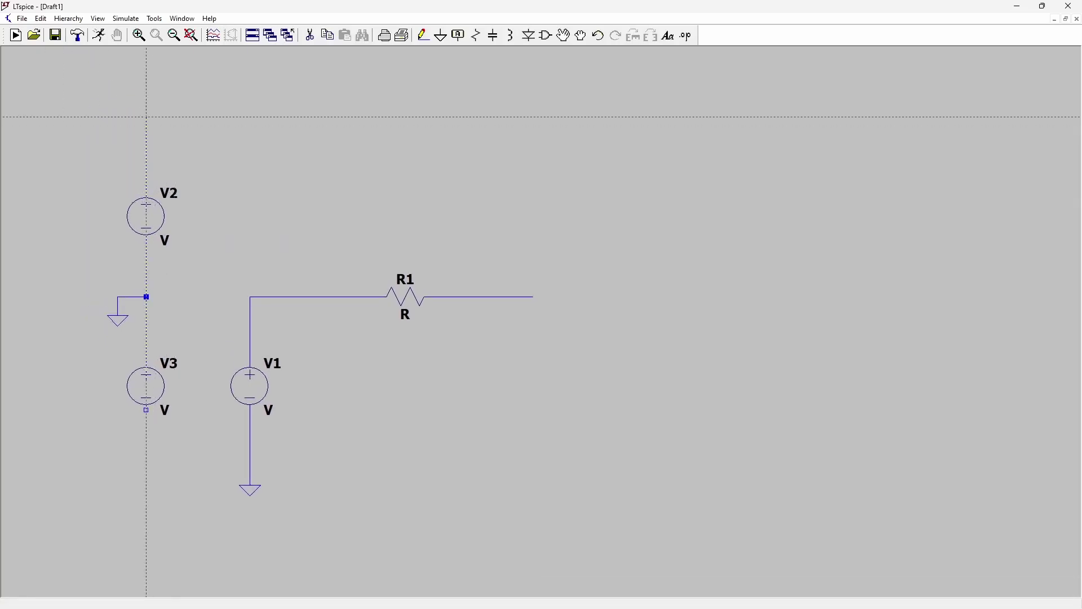
pyautogui.click(533, 116)
pyautogui.rightClick(527, 145)
# Step: Run the bottom wire from V3 and place diodes D1 and D2 in the right column
pyautogui.click(146, 410)
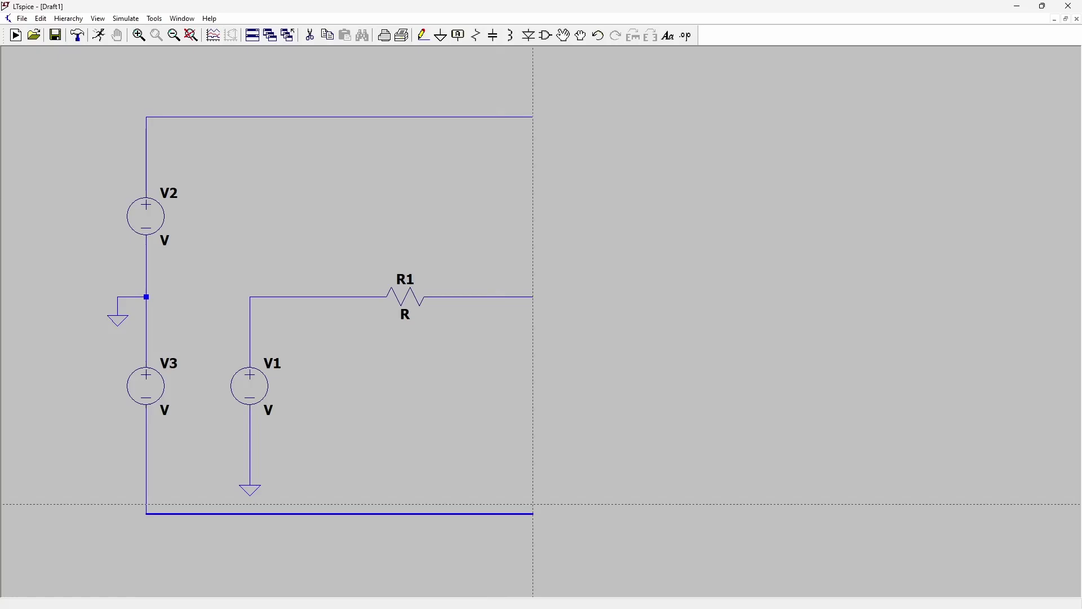
pyautogui.click(533, 514)
pyautogui.press('Escape')
pyautogui.press('d')
pyautogui.click(533, 391)
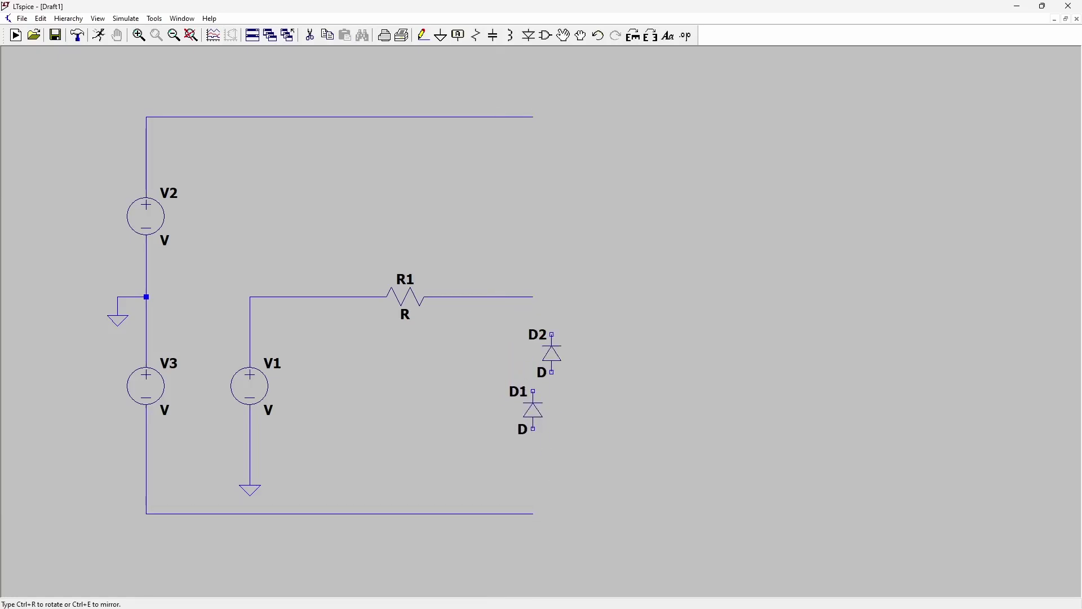
pyautogui.click(533, 174)
pyautogui.press('Escape')
# Step: Wire diode D1 between the R1 node and the bottom wire
pyautogui.press('F3')
pyautogui.click(533, 212)
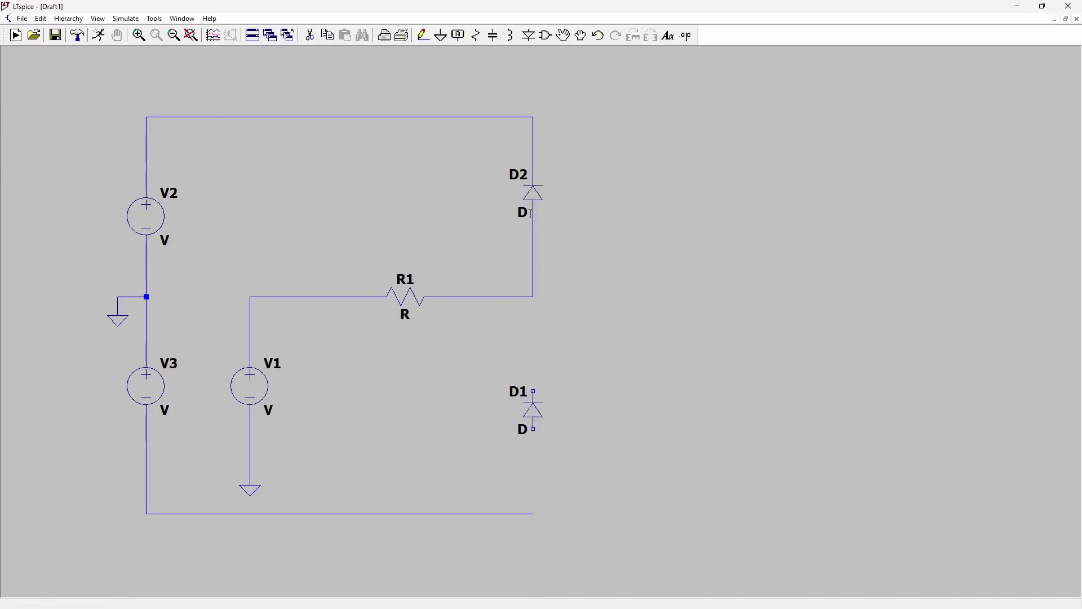
pyautogui.click(533, 391)
pyautogui.click(533, 513)
pyautogui.press('Escape')
# Step: Set V2 and V3 to 5 V each
pyautogui.rightClick(159, 223)
pyautogui.write('5')
pyautogui.press('Return')
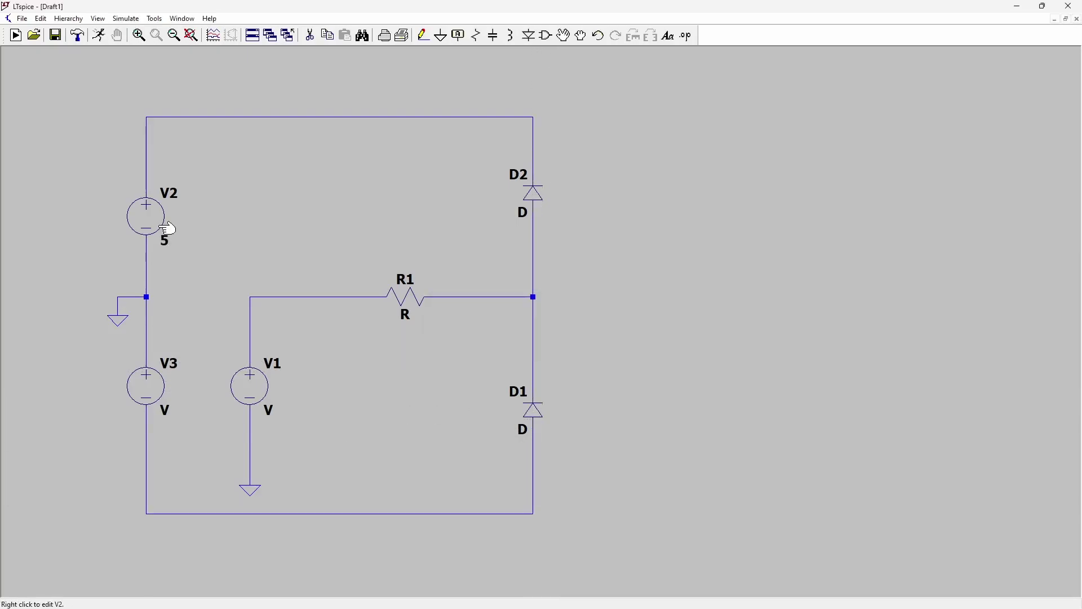
pyautogui.rightClick(153, 398)
pyautogui.write('5')
pyautogui.press('Return')
# Step: Make V1 a SINE(0 15 50) source and start an output wire at the diode junction
pyautogui.rightClick(253, 393)
pyautogui.click(389, 227)
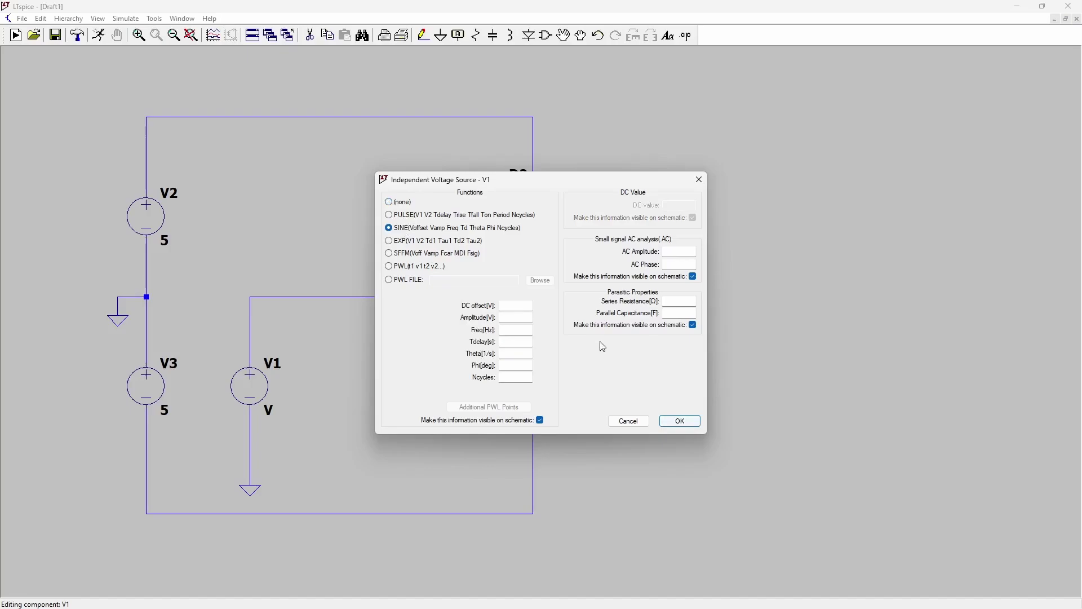
pyautogui.click(516, 305)
pyautogui.write('0')
pyautogui.press('Tab')
pyautogui.write('15')
pyautogui.press('Tab')
pyautogui.write('50')
pyautogui.press('Tab')
pyautogui.press('Return')
pyautogui.press('F3')
pyautogui.click(533, 297)
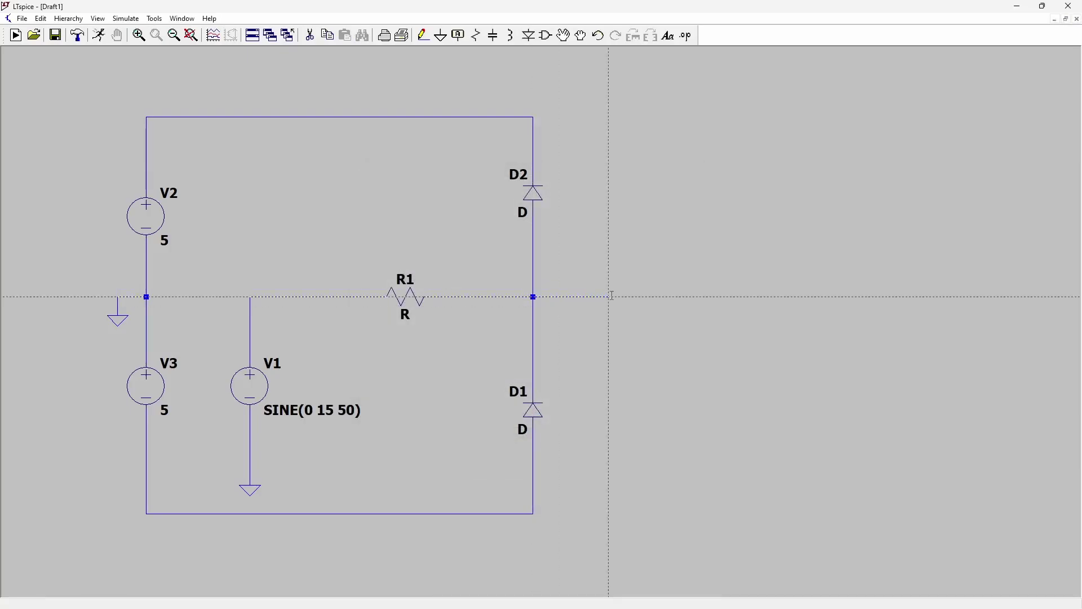
# Step: Finish the output wire and place Vin net labels above V1 and right of R1
pyautogui.click(608, 297)
pyautogui.press('Escape')
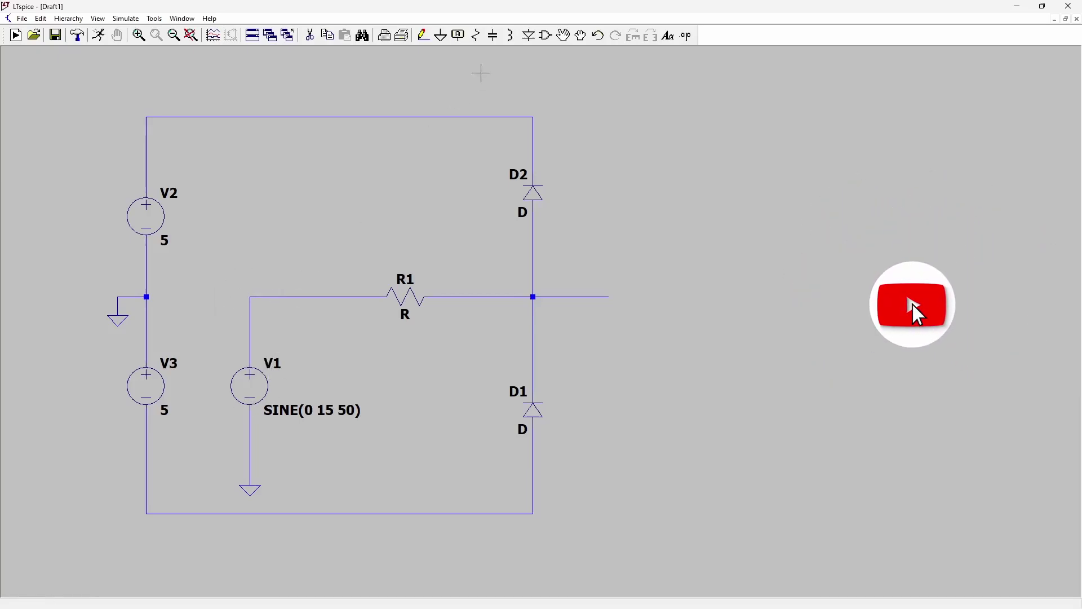
pyautogui.click(459, 35)
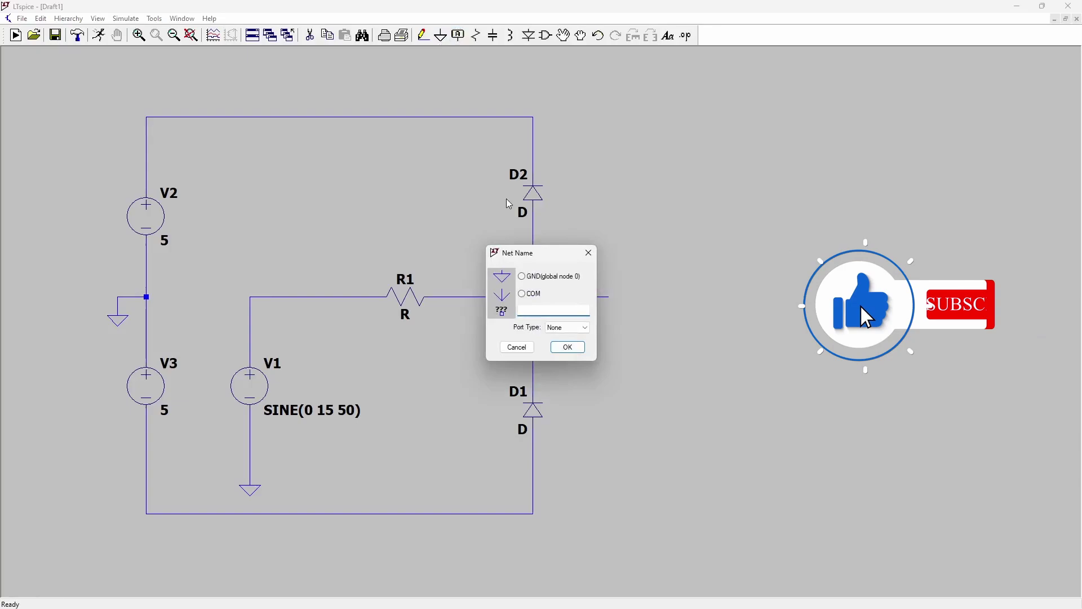
pyautogui.write('Vin')
pyautogui.press('Return')
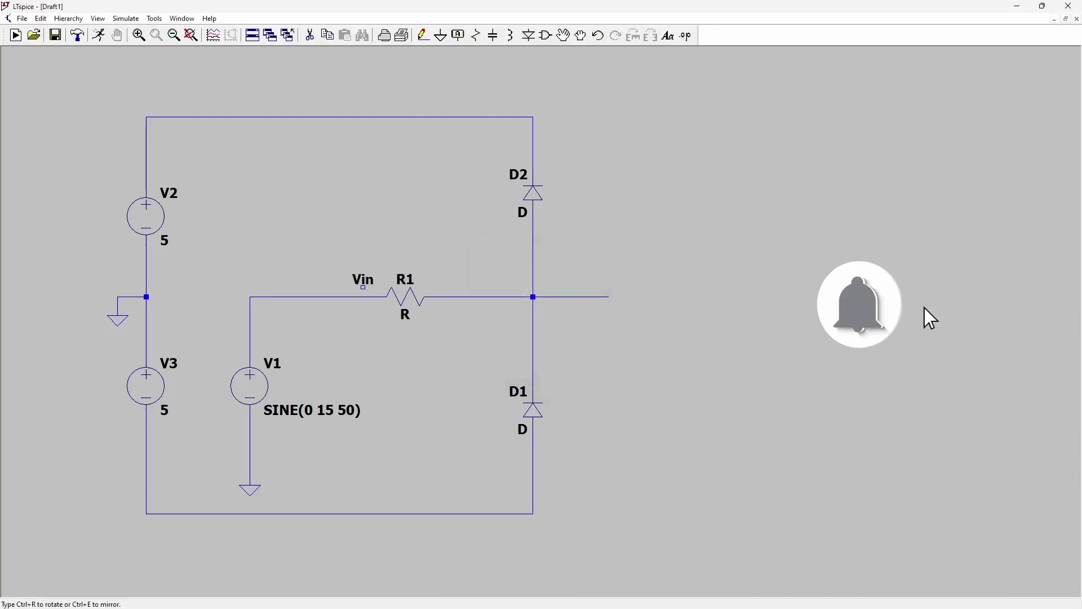
pyautogui.click(258, 297)
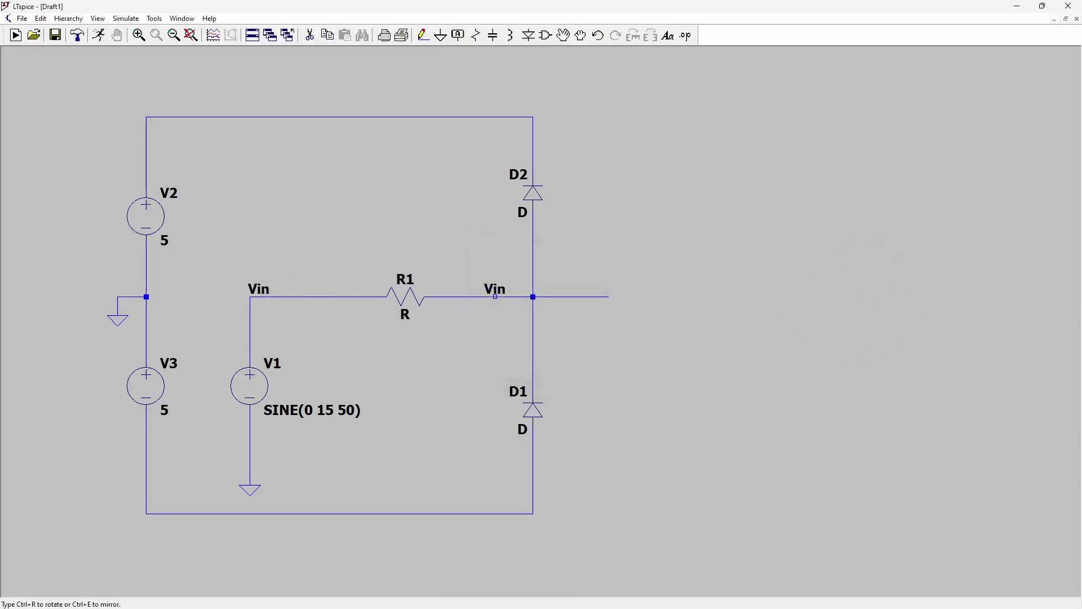
pyautogui.click(496, 297)
# Step: Rename the label right of R1 to Vclamp
pyautogui.press('F4')
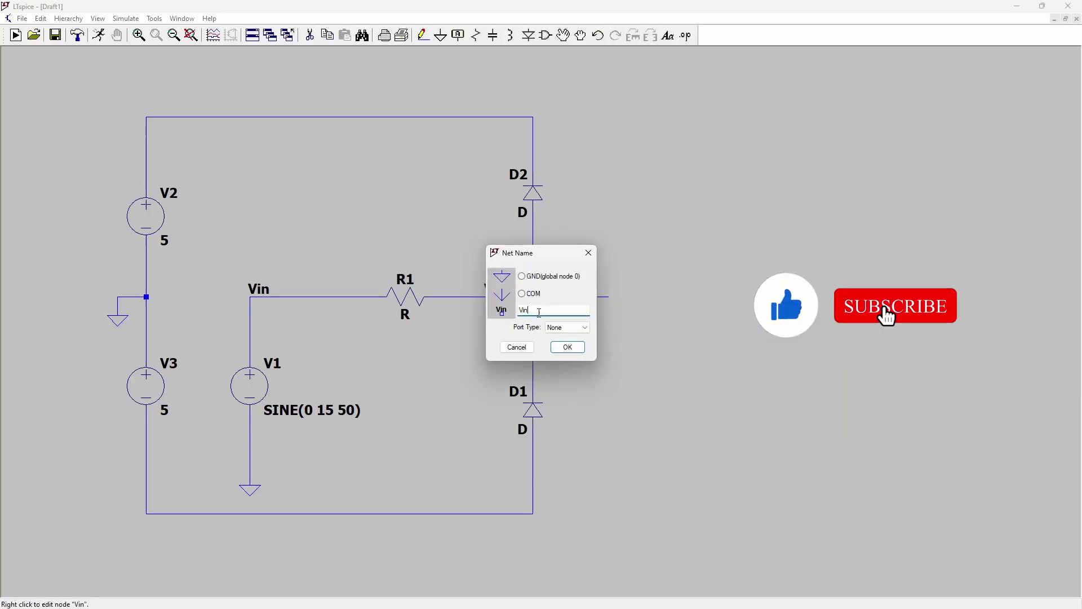
pyautogui.write('Vclamp')
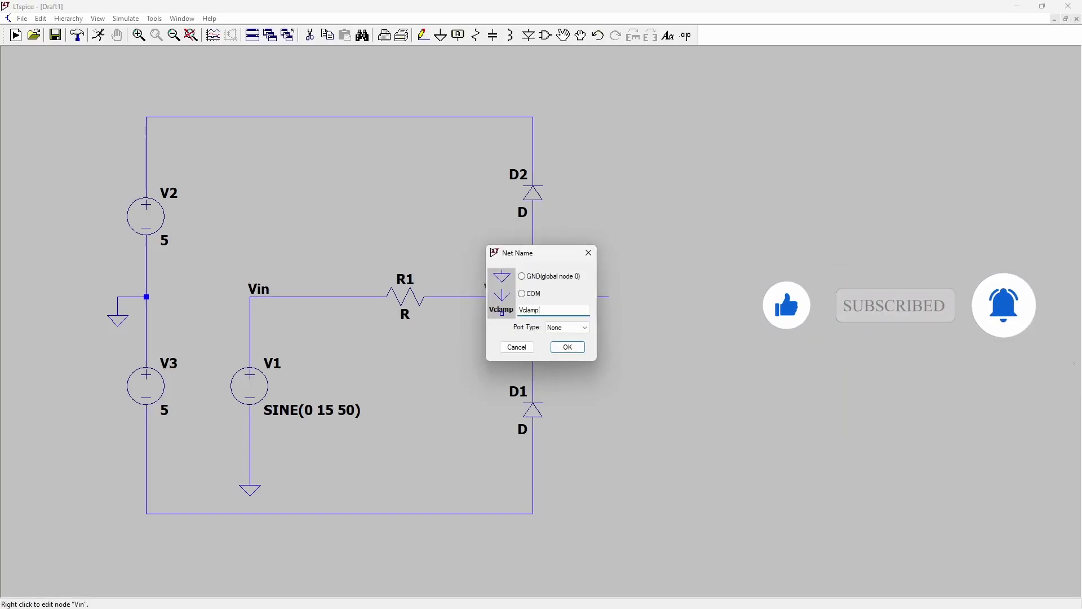
pyautogui.press('Return')
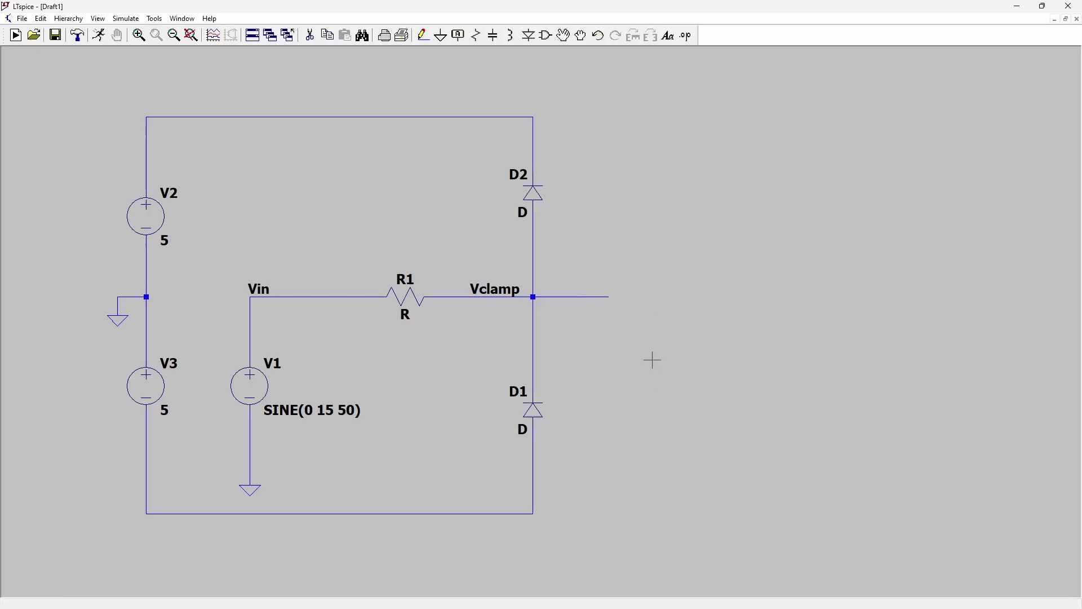
pyautogui.press('r')
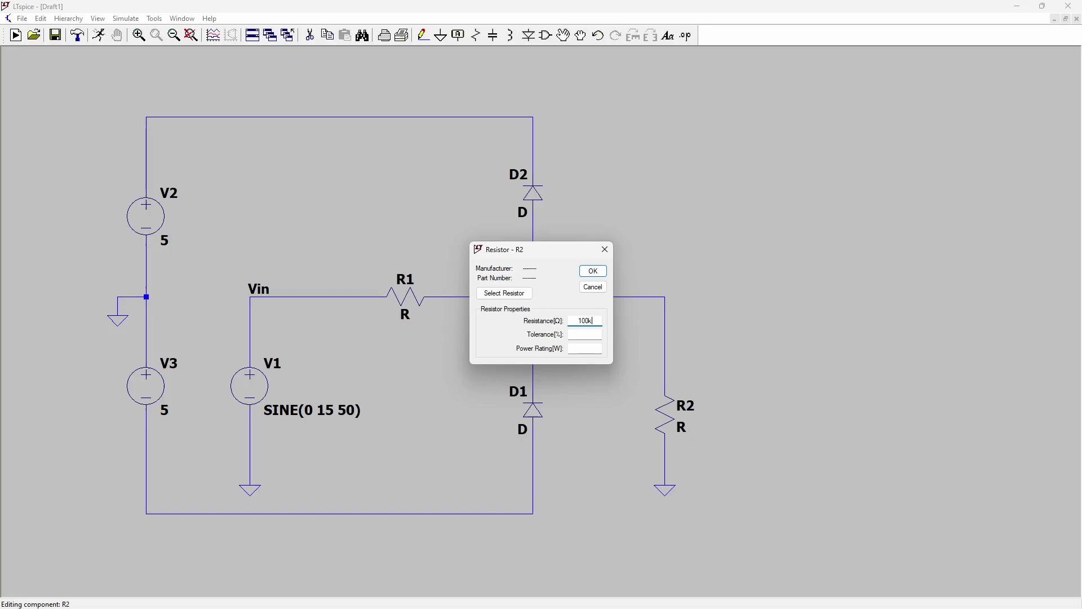
# Step: Confirm load R2 at 100k and set R1's resistance to 1k
pyautogui.press('Return')
pyautogui.rightClick(417, 301)
pyautogui.write('1k')
pyautogui.press('Return')
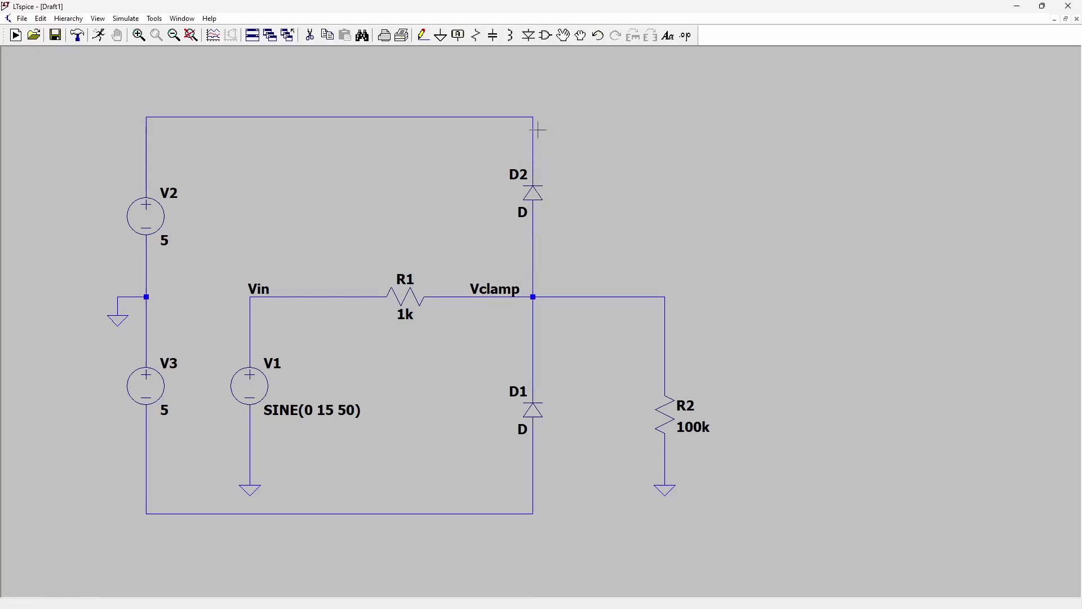
# Step: Add a .tran 200m transient directive and run the simulation
pyautogui.click(99, 35)
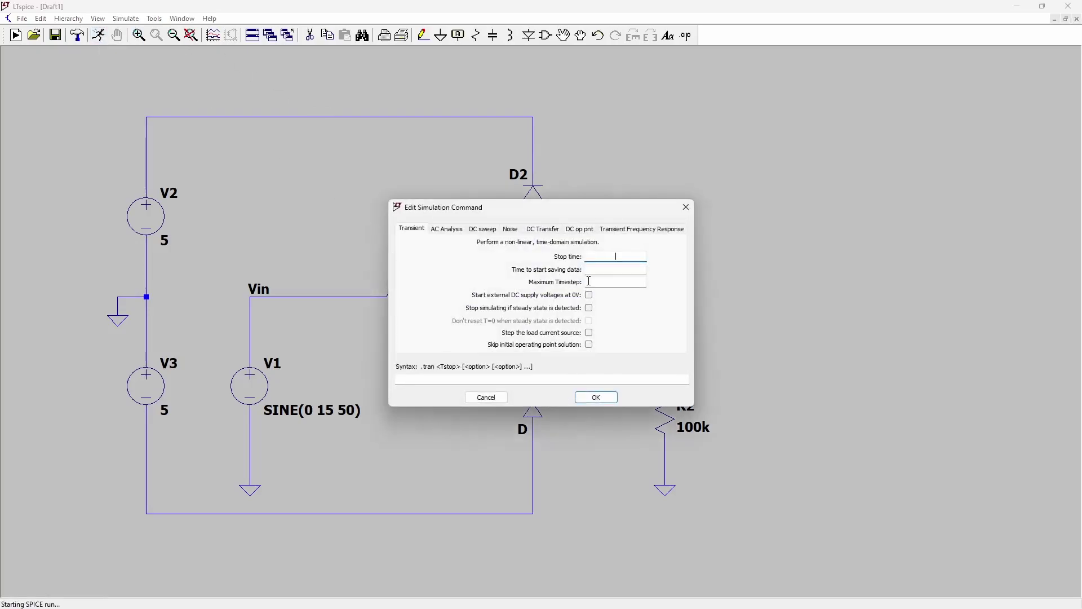
pyautogui.write('100m')
pyautogui.press('Return')
pyautogui.click(146, 516)
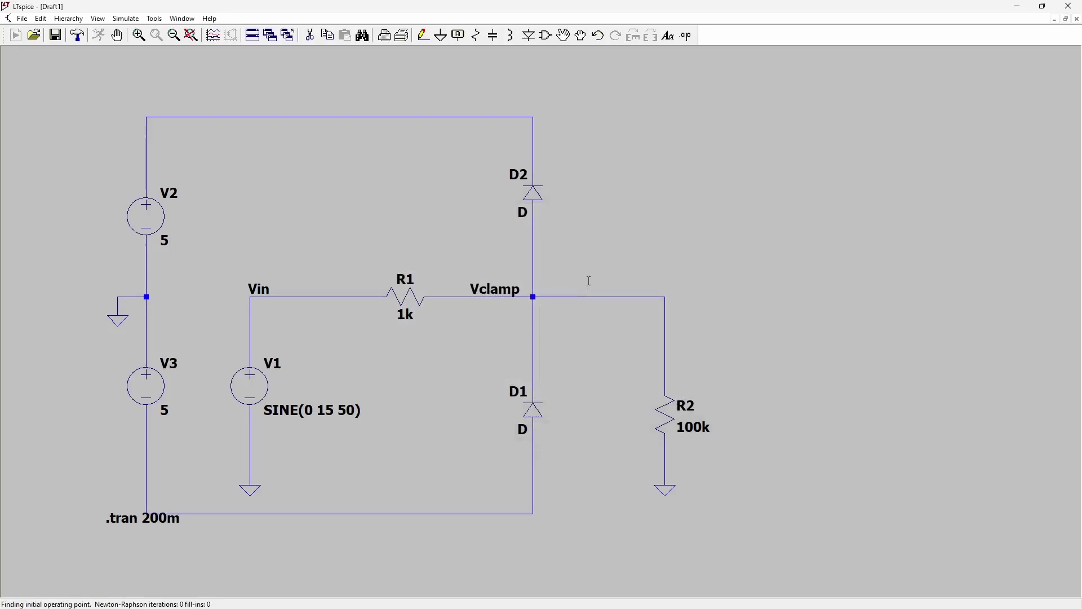
pyautogui.click(537, 458)
pyautogui.click(443, 458)
# Step: Duplicate the whole clamp circuit to the right of the original
pyautogui.rightClick(727, 493)
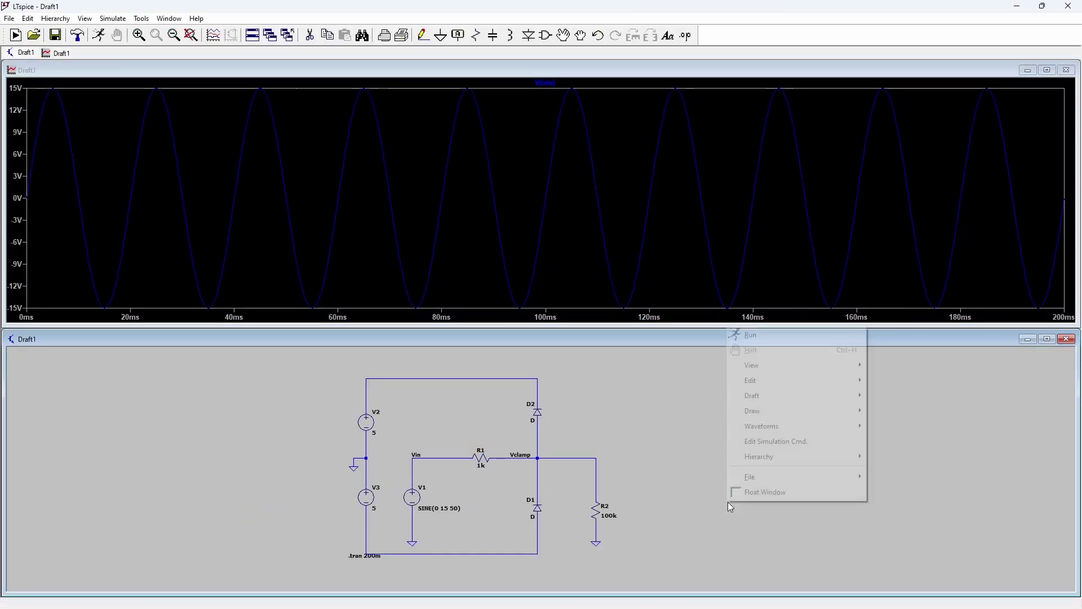
pyautogui.moveTo(661, 509); pyautogui.dragTo(512, 510)
pyautogui.press('F6')
pyautogui.moveTo(177, 364); pyautogui.dragTo(479, 561)
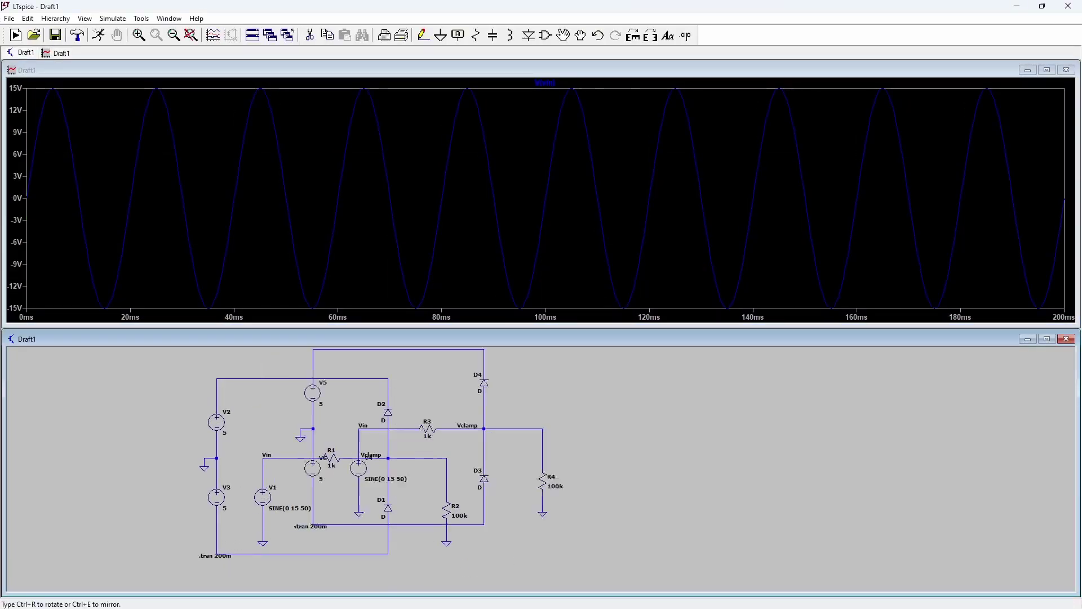
pyautogui.click(771, 556)
# Step: Set the copied source V4's amplitude to 5 V and rerun the simulation
pyautogui.rightClick(555, 493)
pyautogui.doubleClick(530, 317)
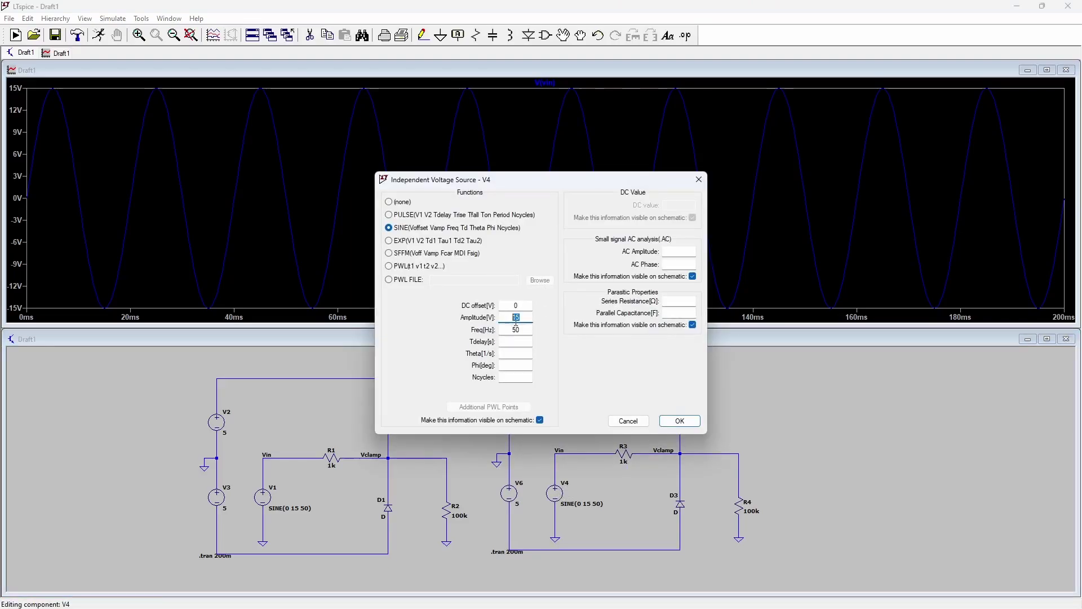
pyautogui.write('5')
pyautogui.click(680, 420)
pyautogui.hotkey('alt', 'r')
pyautogui.click(628, 247)
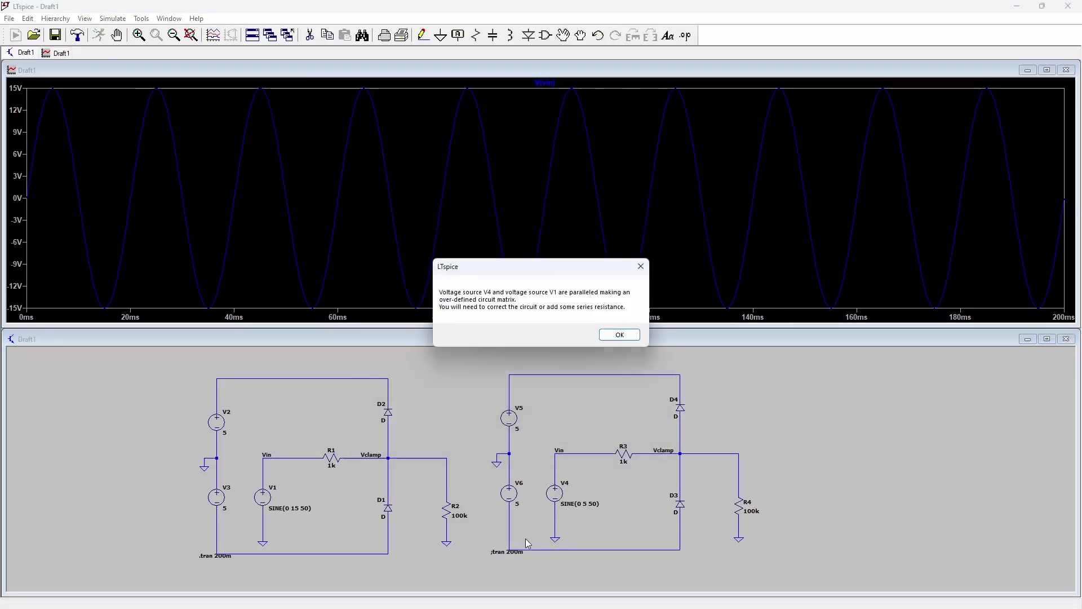
pyautogui.press('Return')
# Step: Rename the copy's input net Vin_safe and its output net Va
pyautogui.rightClick(565, 447)
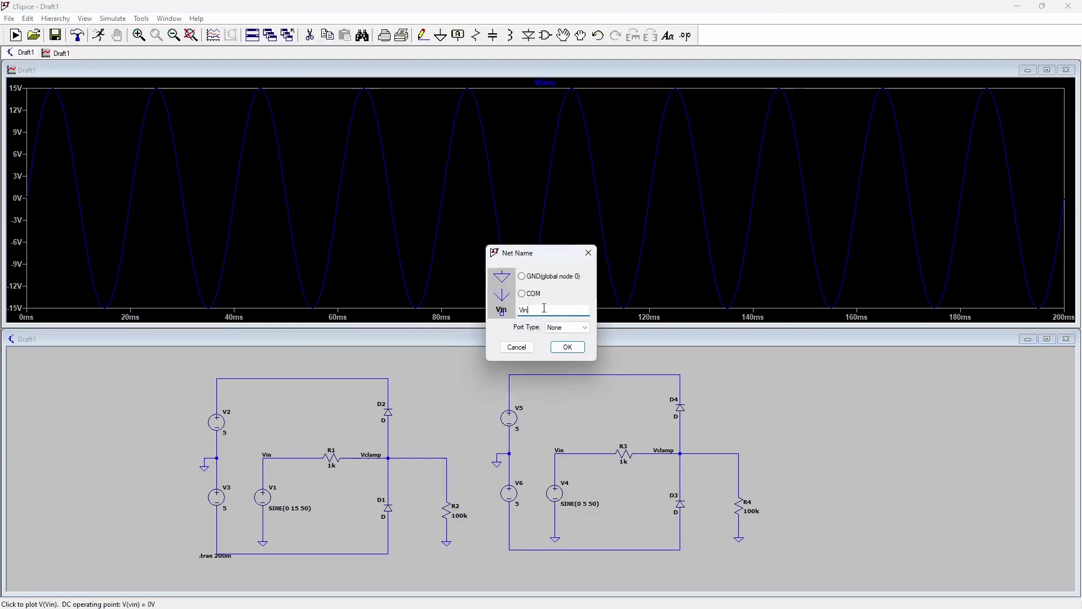
pyautogui.write('Vin_safe')
pyautogui.click(562, 345)
pyautogui.rightClick(672, 448)
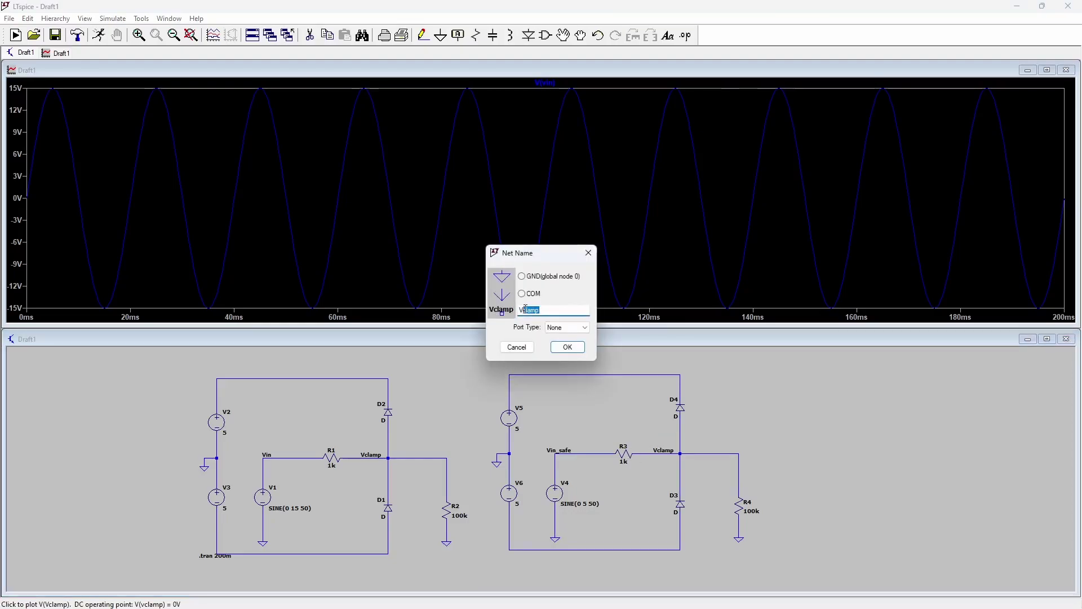
pyautogui.write('Va')
pyautogui.click(562, 346)
# Step: Plot V(vin_safe), V(vclamp), V(vin) and V(va), then replot only V(vin)
pyautogui.click(588, 451)
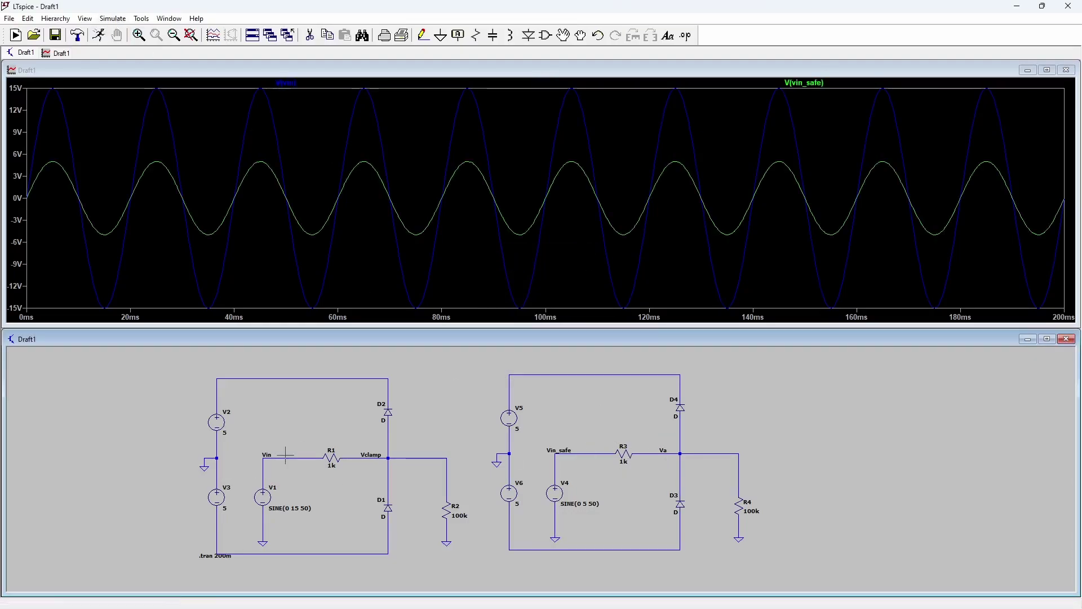
pyautogui.click(411, 458)
pyautogui.click(299, 458)
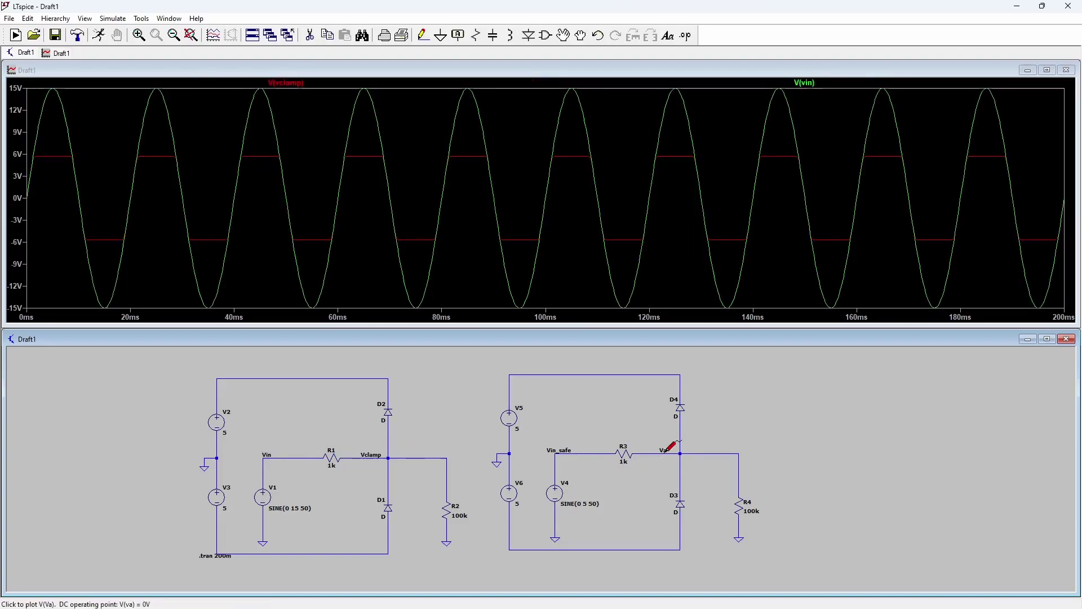
pyautogui.click(586, 453)
pyautogui.click(699, 453)
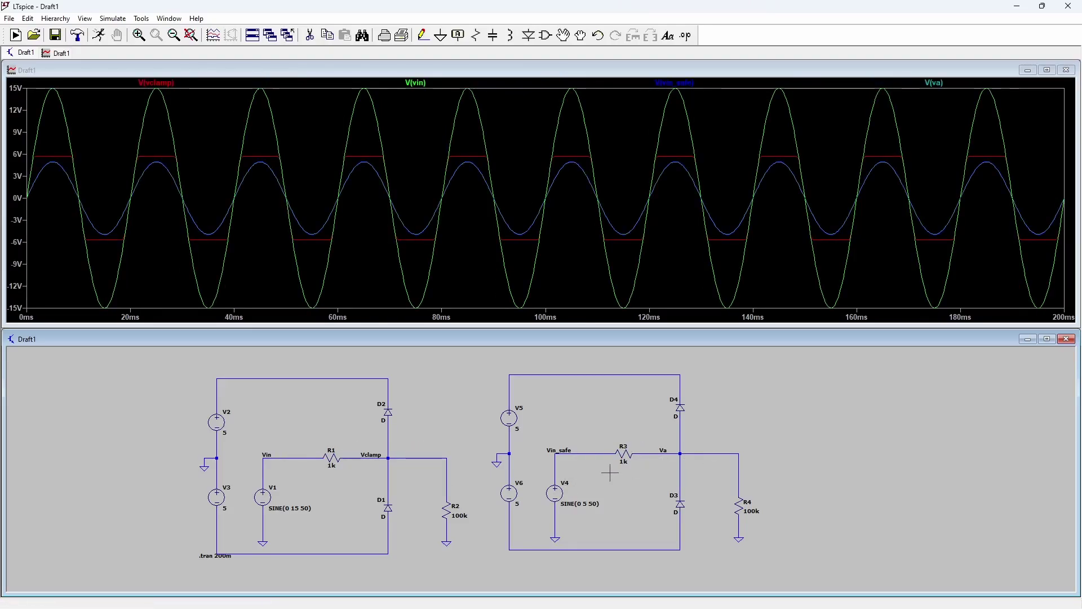
pyautogui.scroll(2, 264, 462)
pyautogui.click(306, 458)
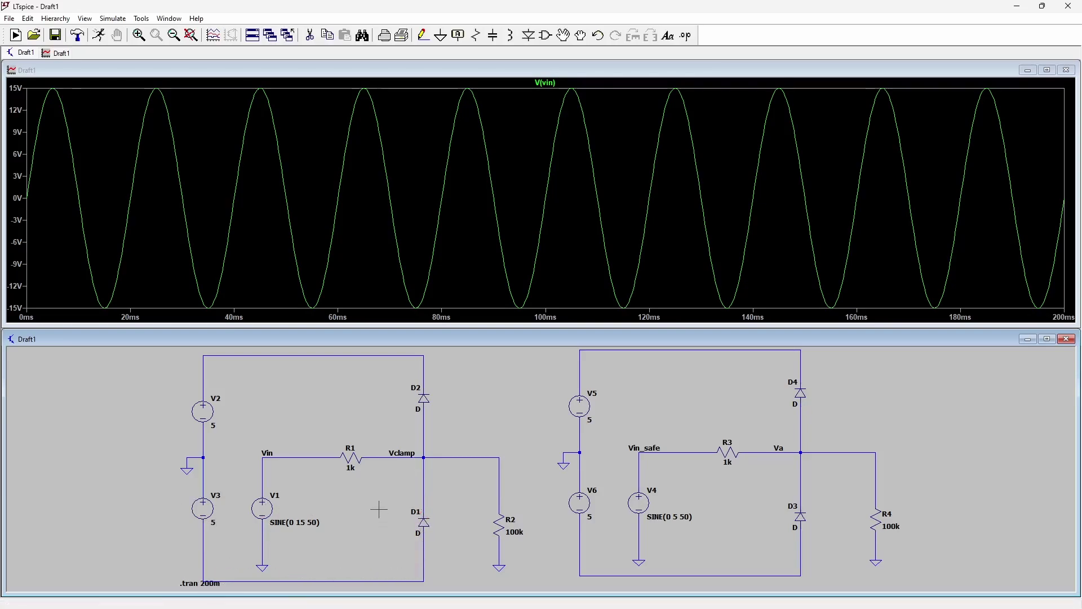
# Step: Add the V(vclamp) trace and colour it red
pyautogui.click(487, 458)
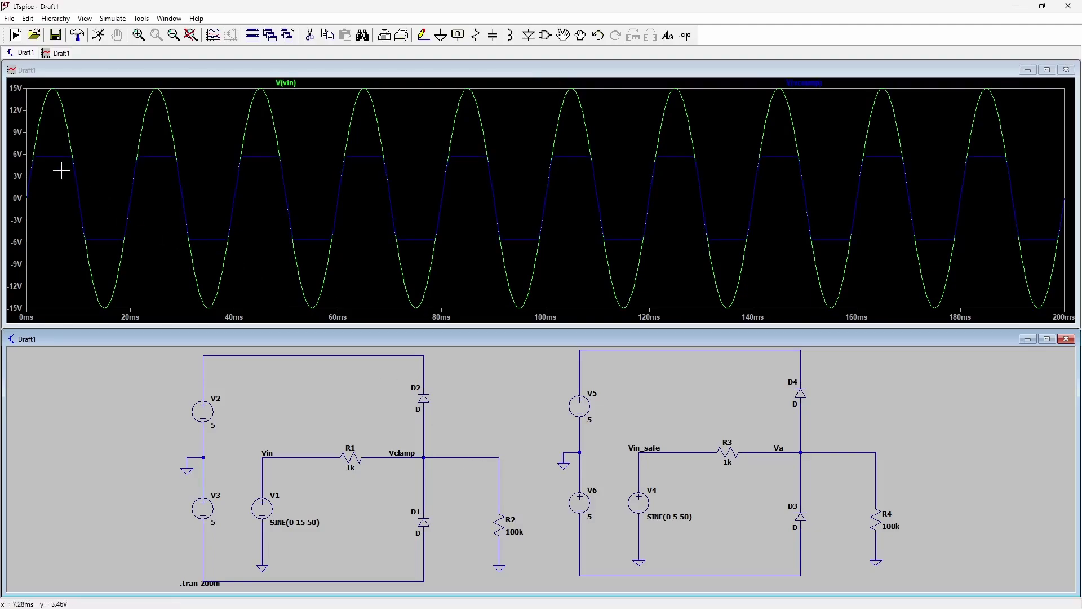
pyautogui.rightClick(805, 83)
pyautogui.click(631, 283)
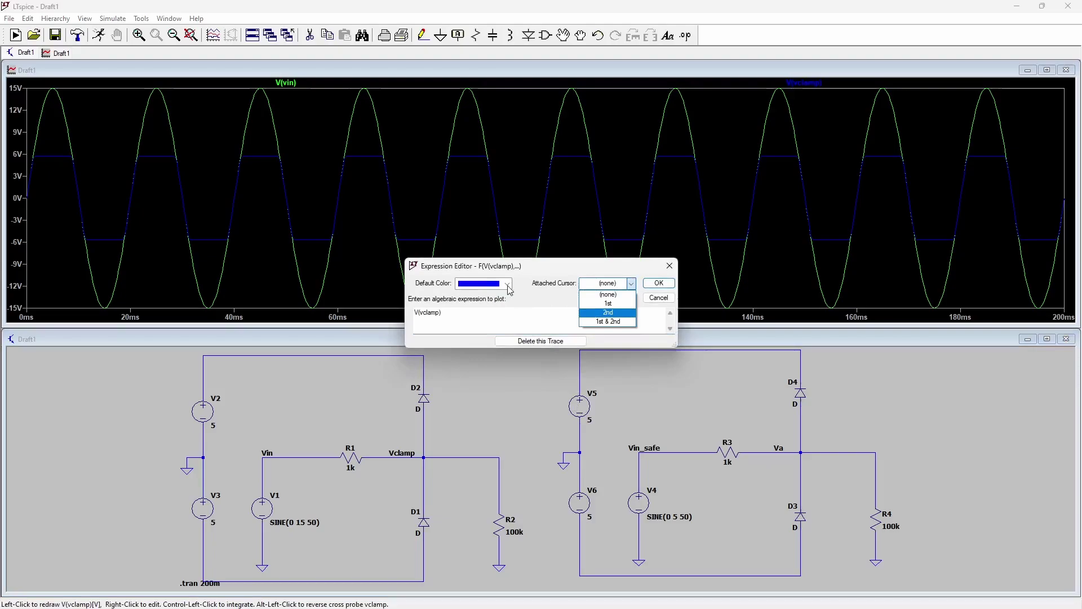
pyautogui.click(508, 284)
pyautogui.click(483, 308)
pyautogui.click(658, 282)
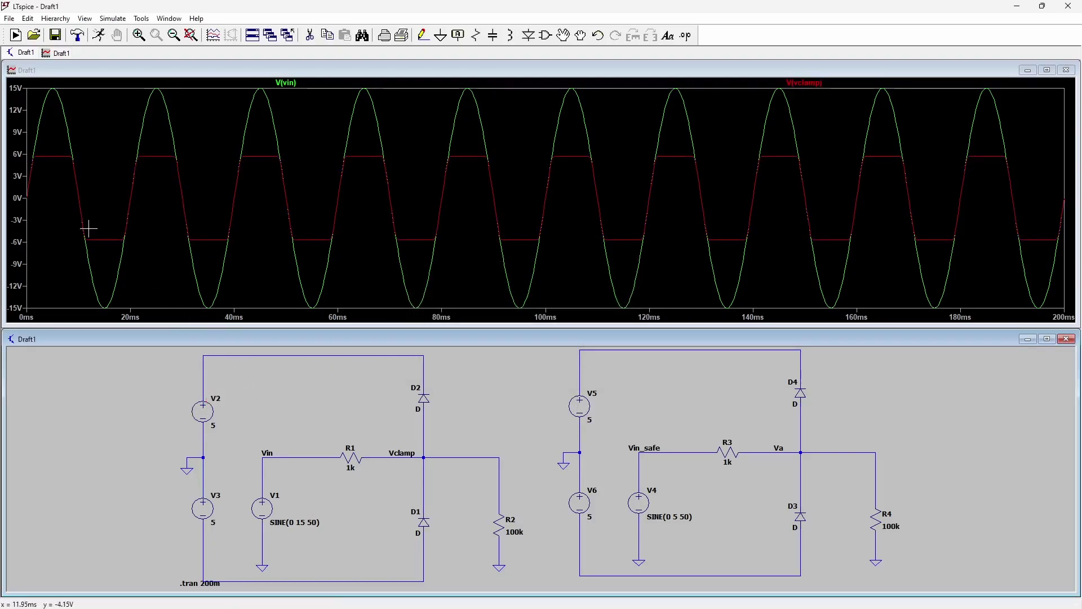
# Step: Use two cursors on V(vclamp) to read the +5.71 V and -5.71 V clamp levels
pyautogui.click(806, 83)
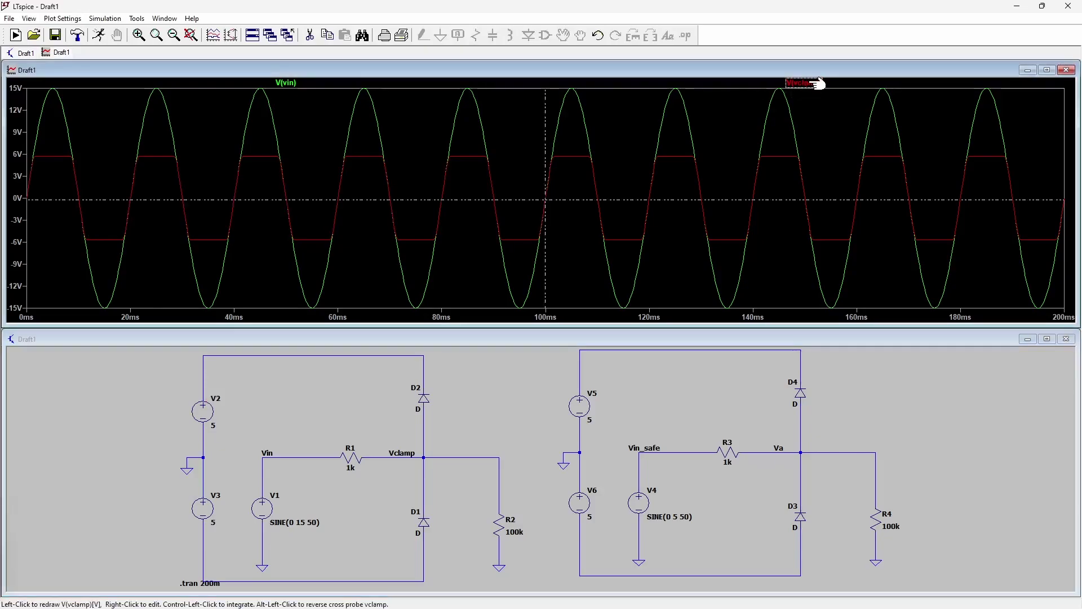
pyautogui.moveTo(545, 197); pyautogui.dragTo(148, 189)
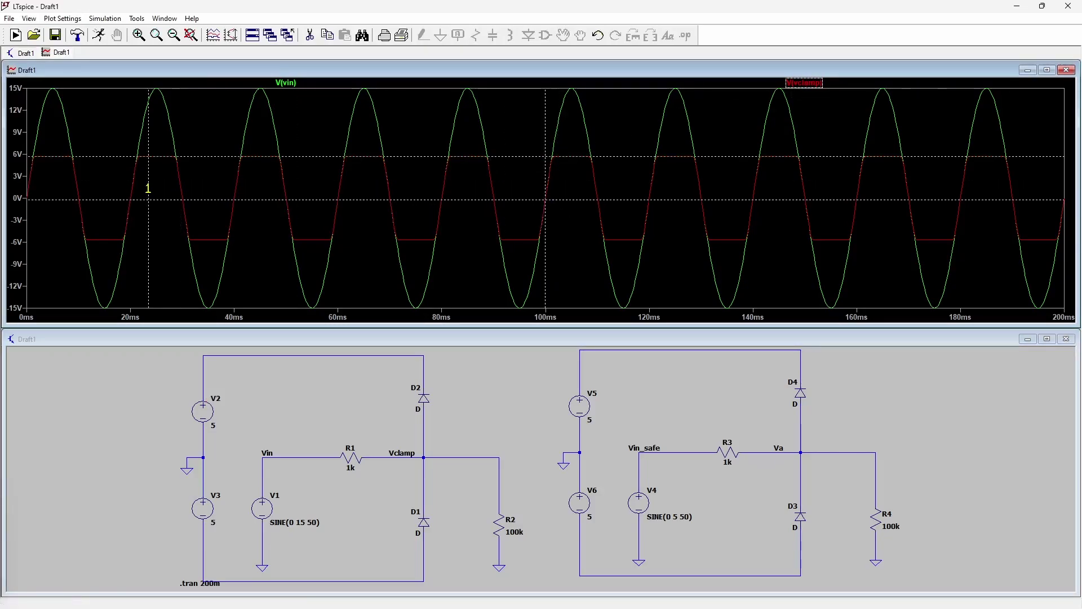
pyautogui.moveTo(558, 200)
pyautogui.mouseDown()
pyautogui.moveTo(285, 241)
pyautogui.moveTo(210, 239)
pyautogui.mouseUp()
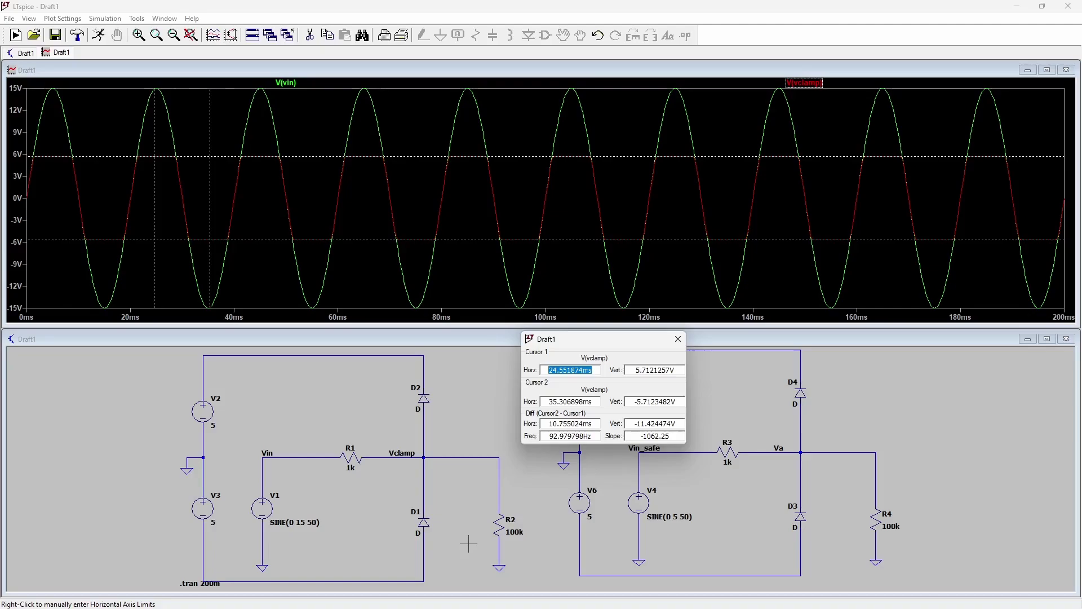
pyautogui.press('Escape')
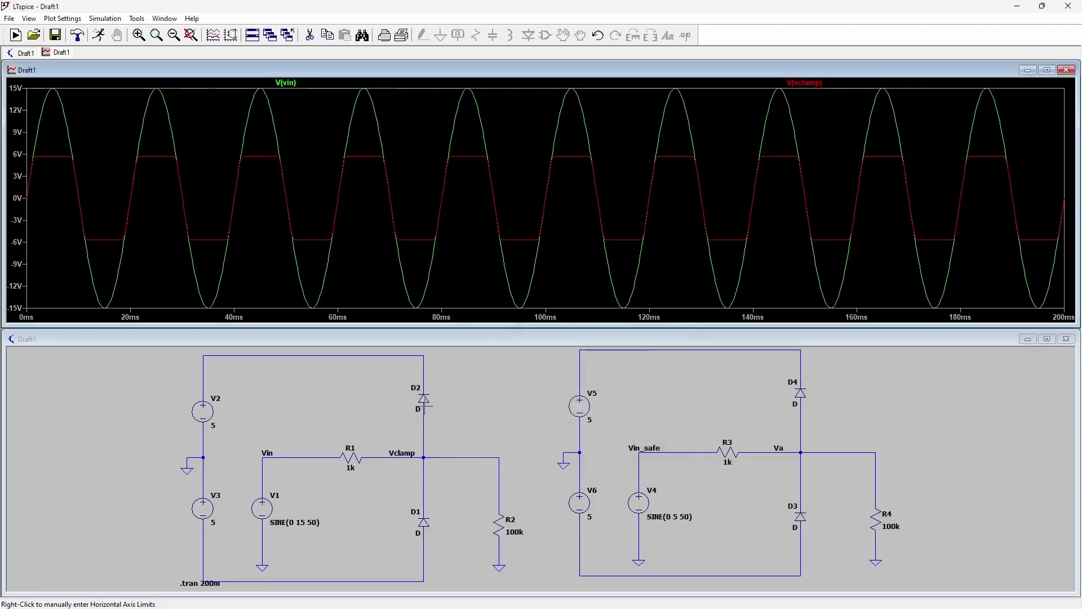
# Step: Swap D2 and D1 to 1N5817 Schottky diodes and rerun the simulation
pyautogui.rightClick(423, 402)
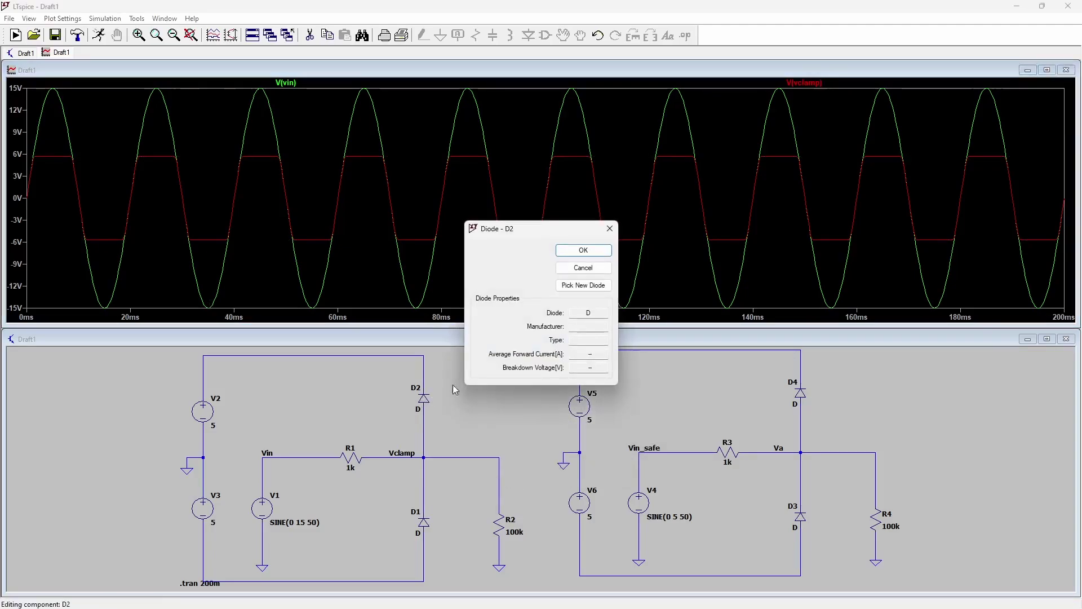
pyautogui.click(578, 291)
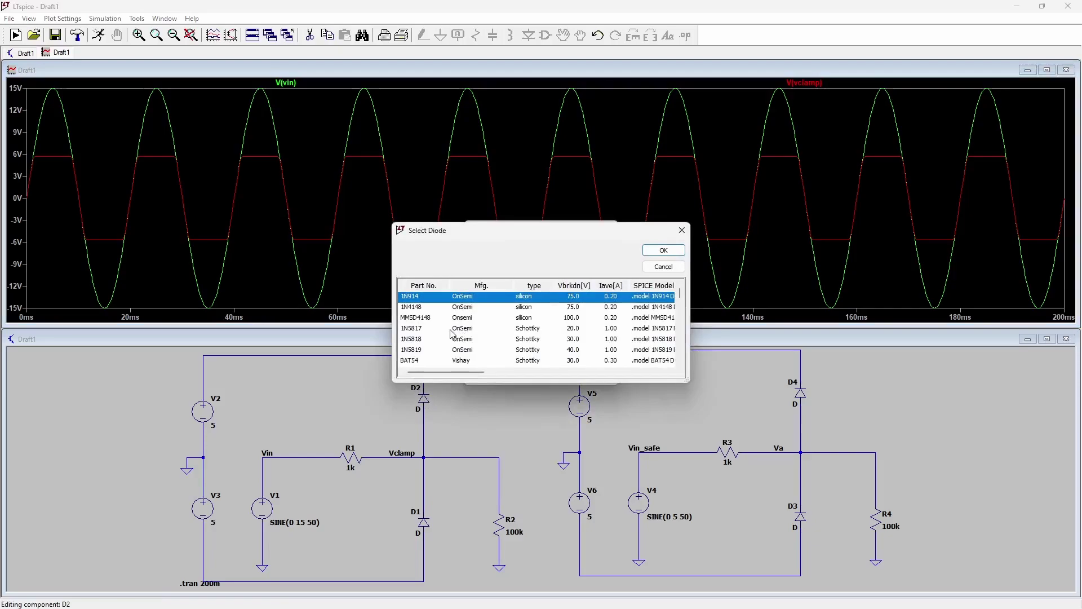
pyautogui.click(451, 331)
pyautogui.click(663, 249)
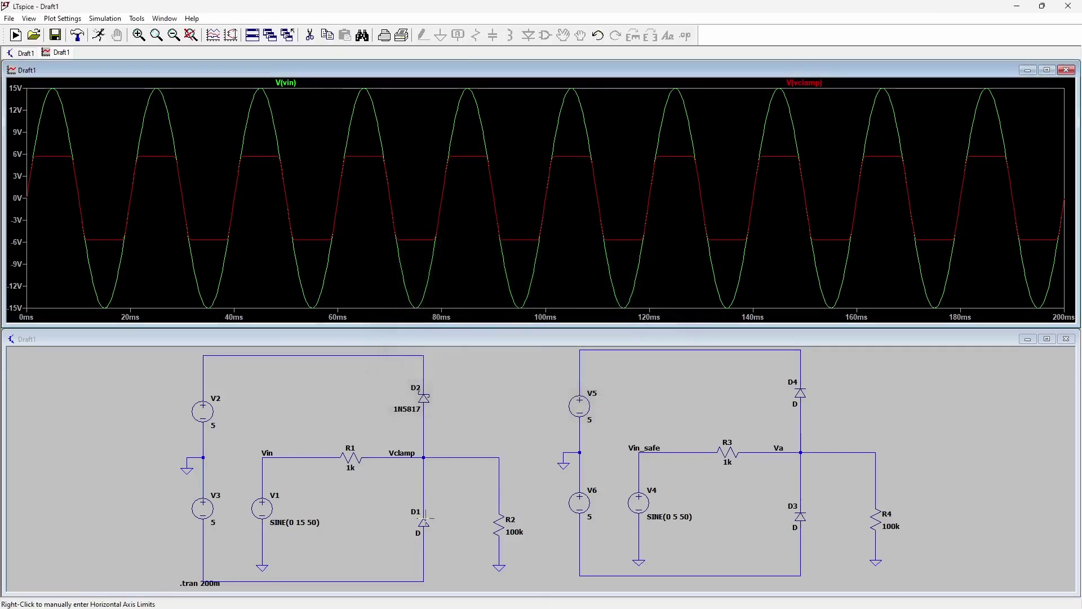
pyautogui.rightClick(425, 518)
pyautogui.click(579, 290)
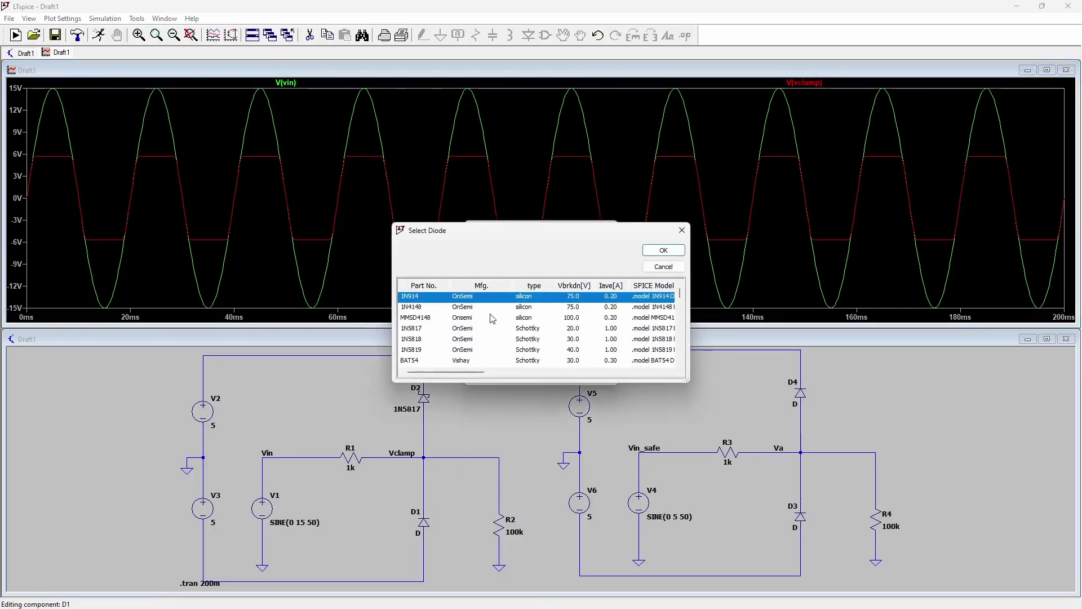
pyautogui.click(462, 331)
pyautogui.click(670, 250)
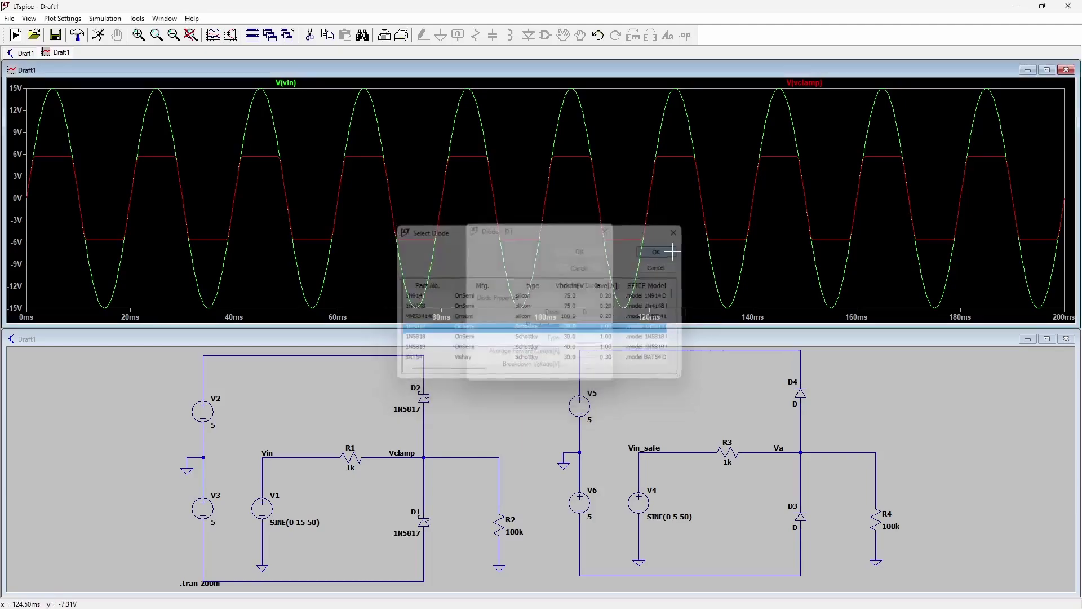
pyautogui.click(98, 35)
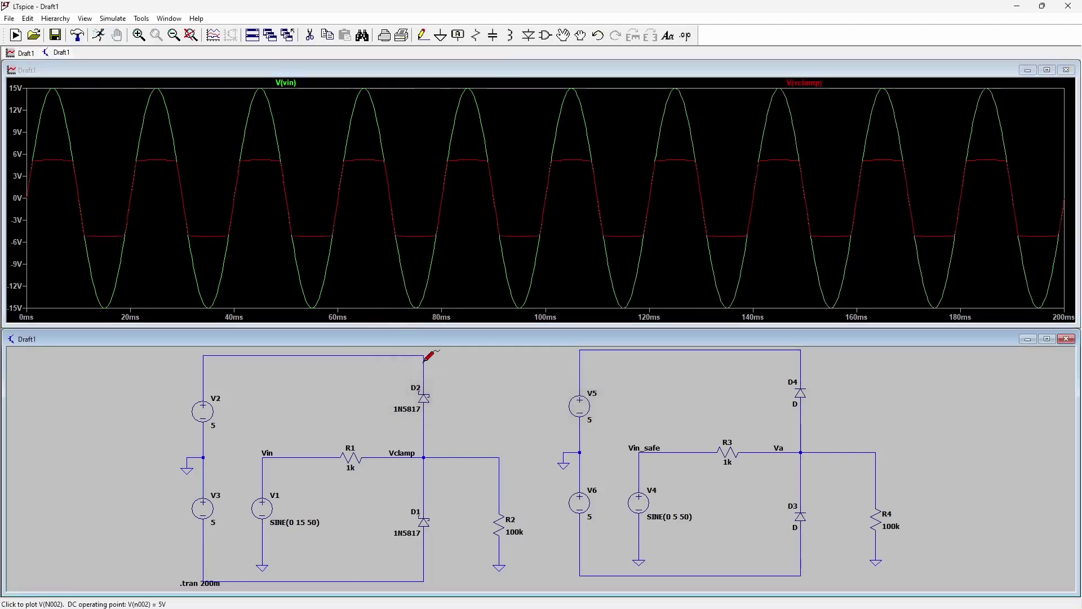
# Step: Attach cursors to V(vclamp) and drag them to the +5.20 V and -5.20 V plateaus
pyautogui.click(814, 84)
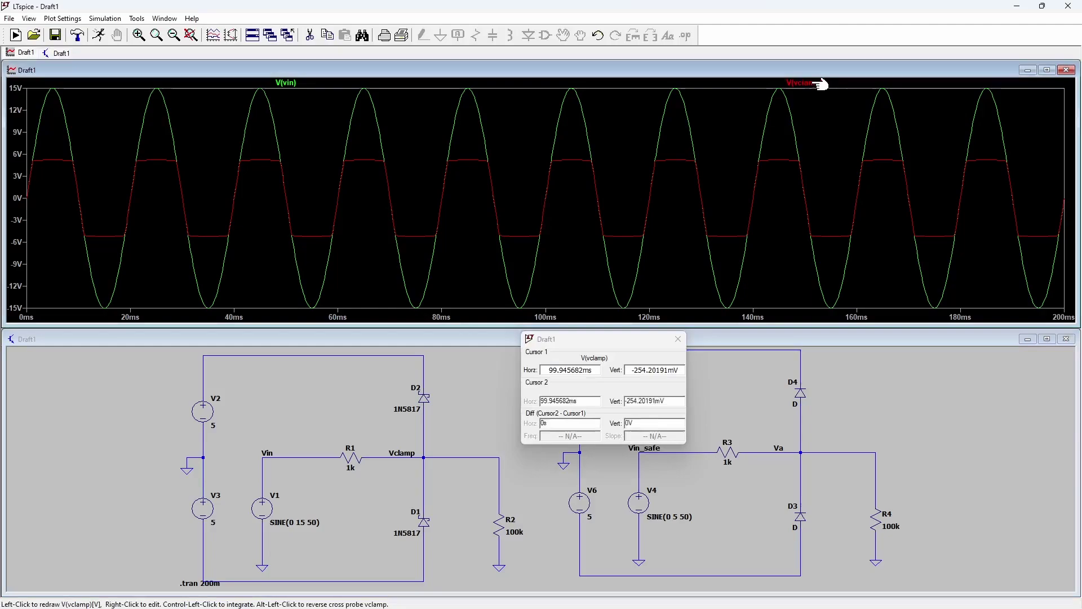
pyautogui.moveTo(545, 199); pyautogui.dragTo(464, 184)
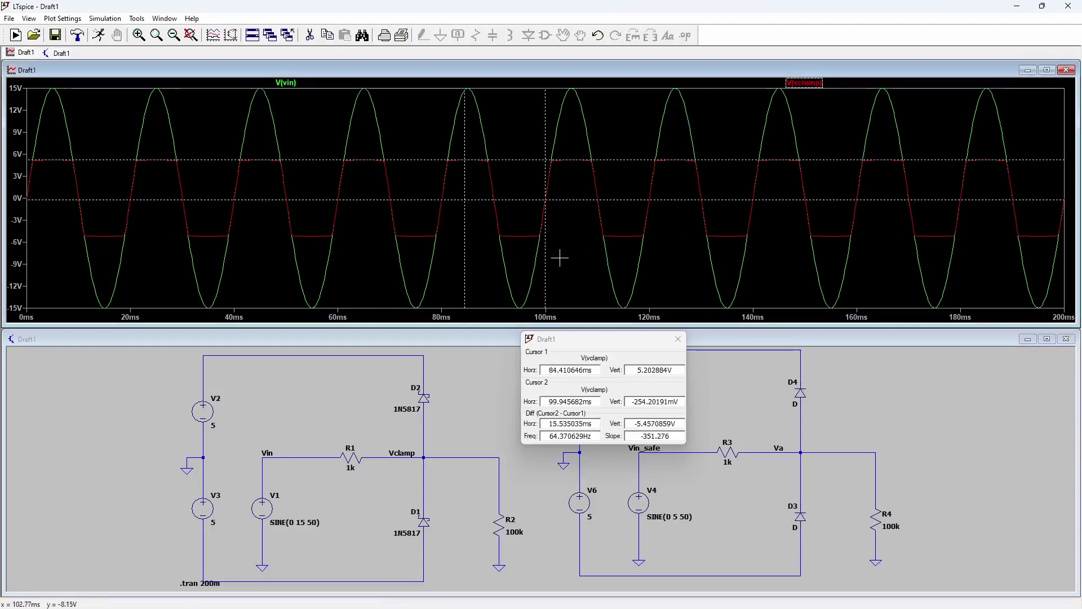
pyautogui.moveTo(546, 261); pyautogui.dragTo(521, 264)
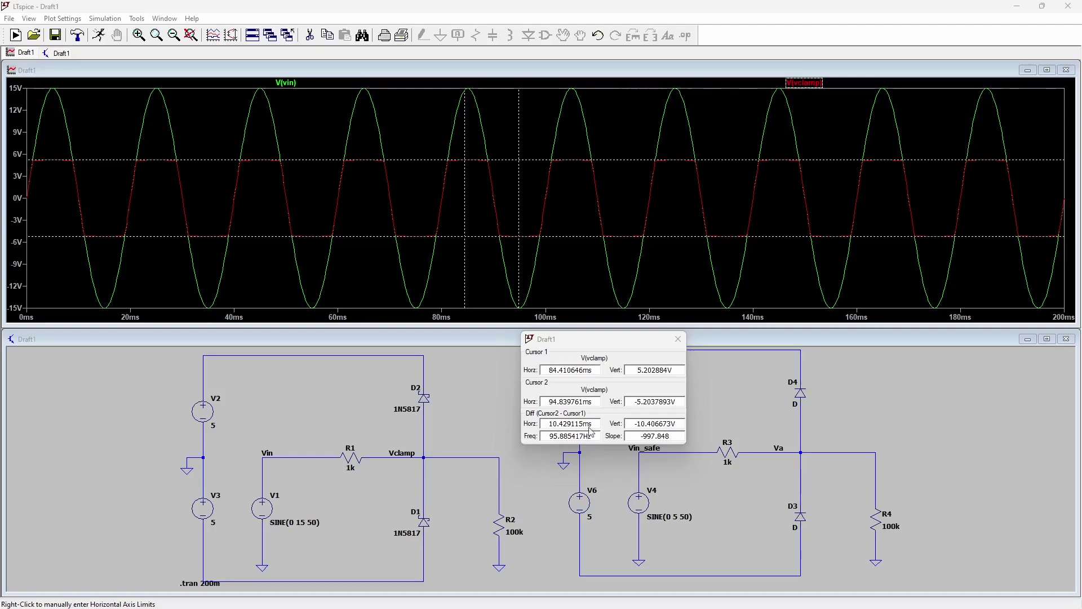
# Step: Remove the cursors and change diode D2's model from 1N5817 to 1N914
pyautogui.click(677, 338)
pyautogui.rightClick(424, 398)
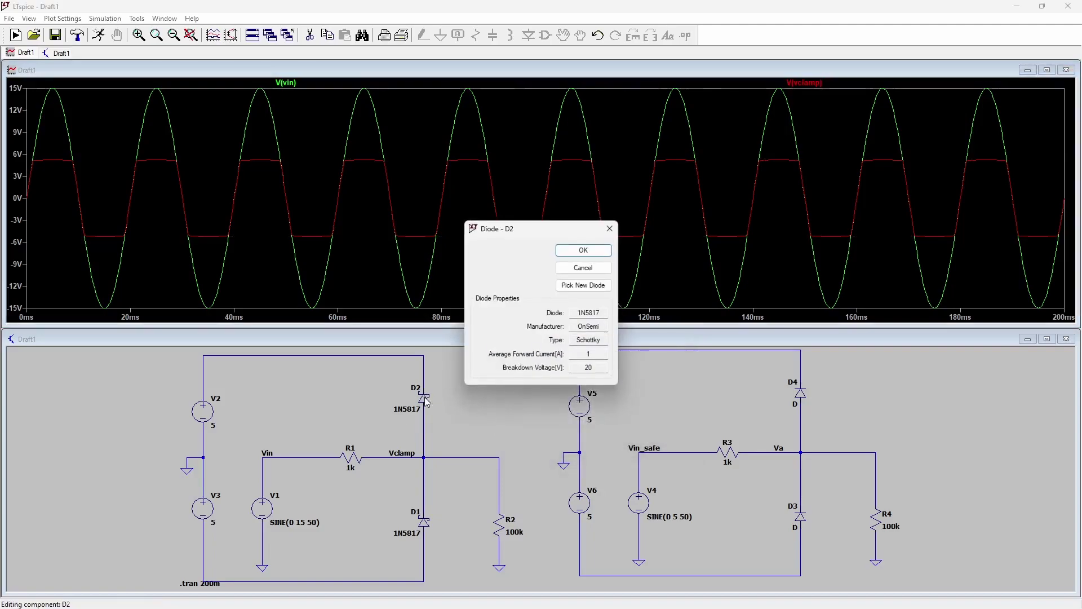
pyautogui.click(609, 284)
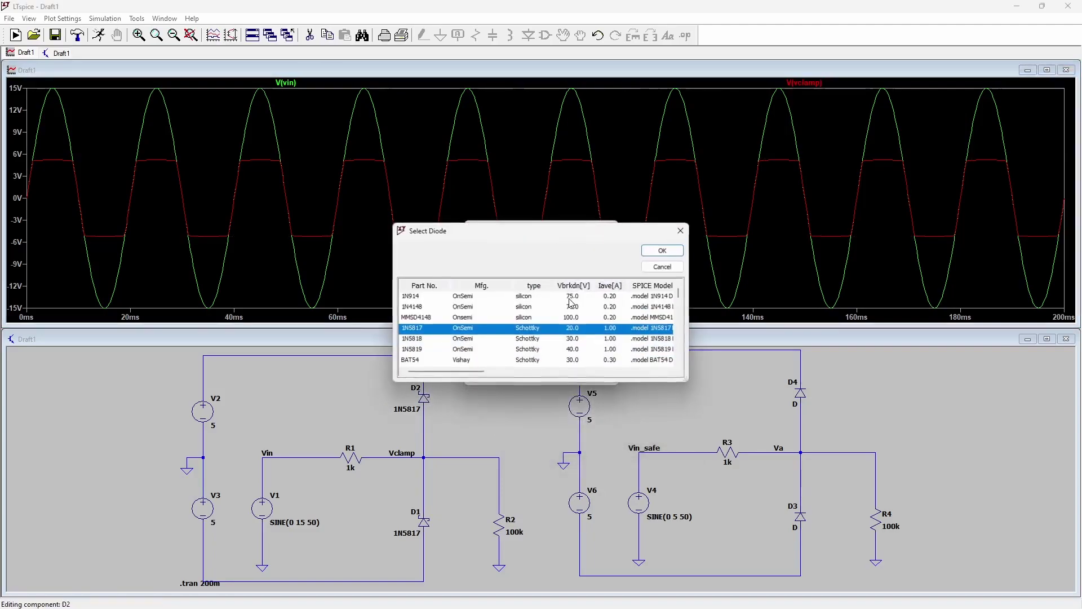
pyautogui.click(483, 297)
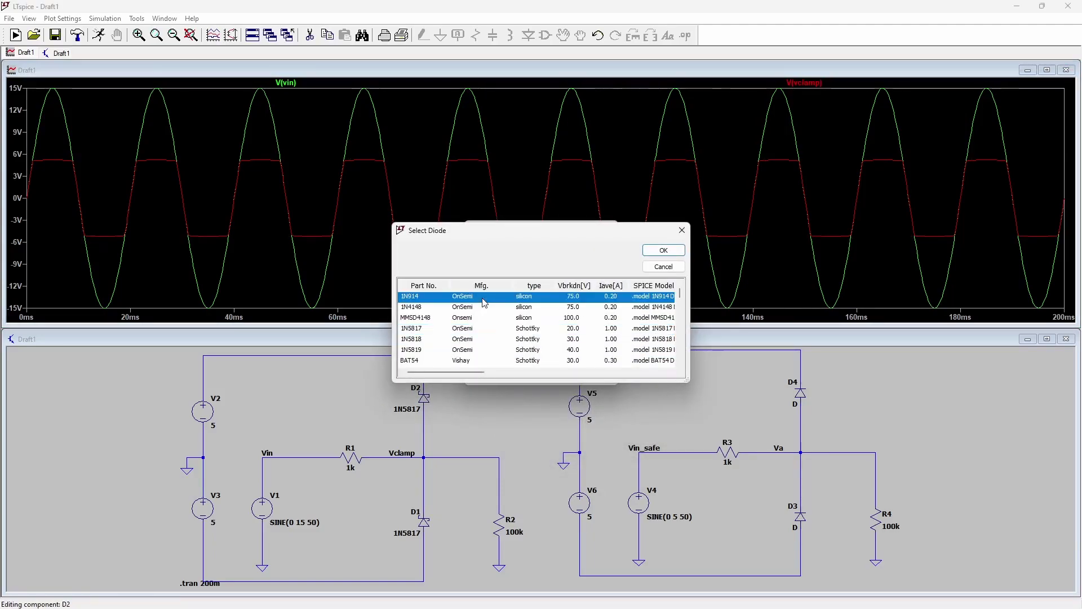
pyautogui.click(664, 250)
# Step: Change diode D1's model from 1N5817 to 1N914 as well
pyautogui.rightClick(424, 521)
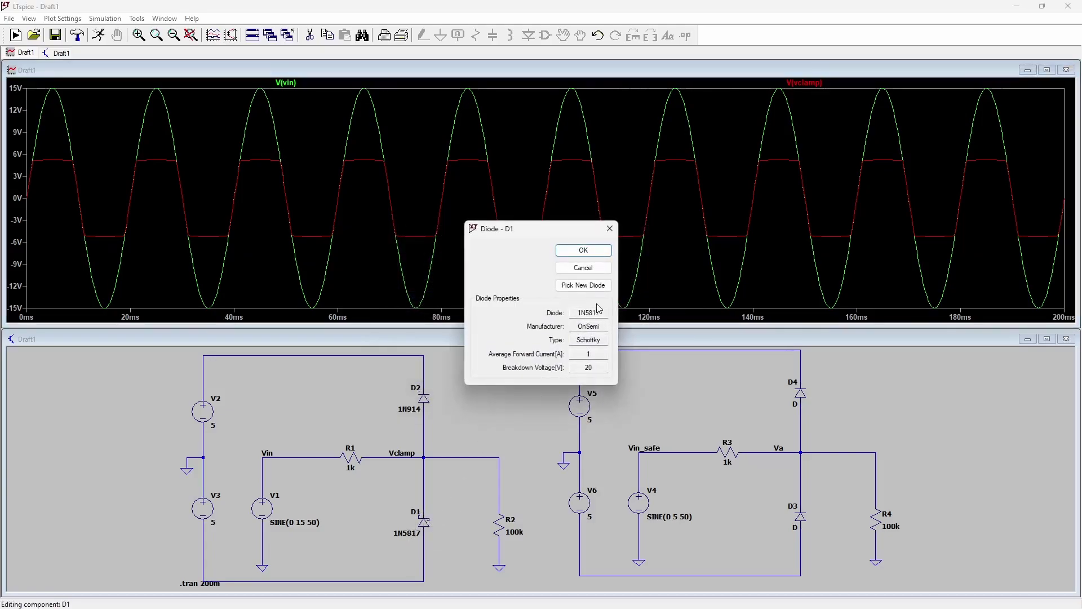
pyautogui.click(588, 288)
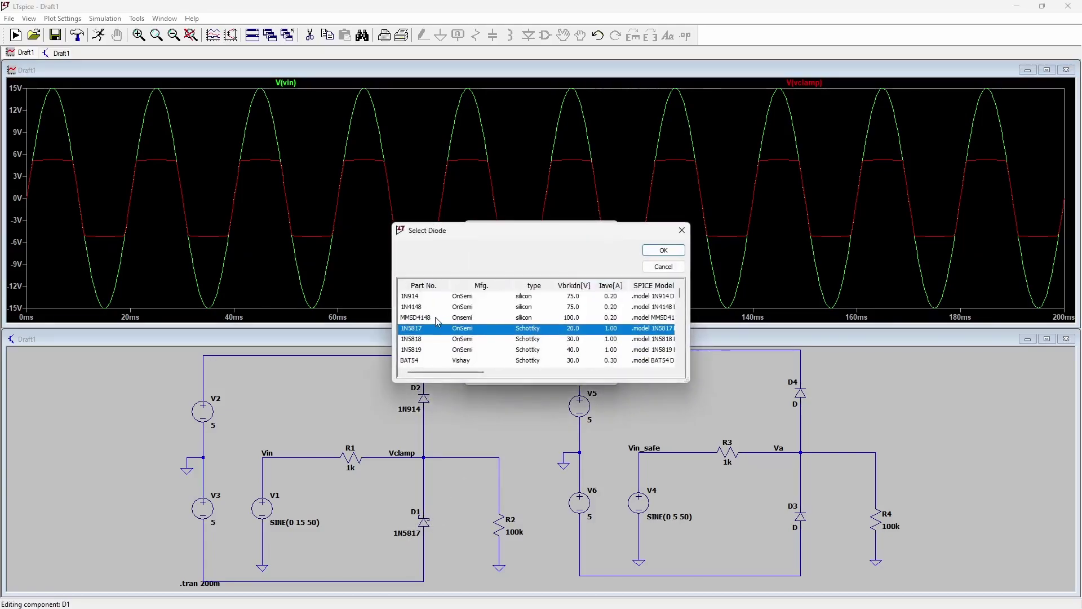
pyautogui.click(440, 298)
pyautogui.click(663, 250)
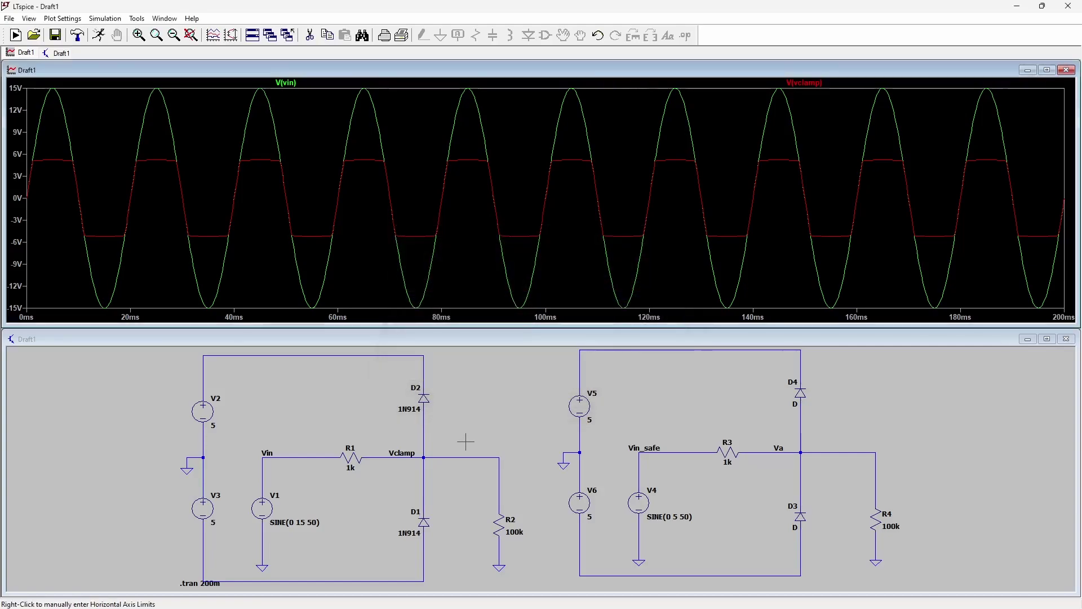
pyautogui.click(466, 441)
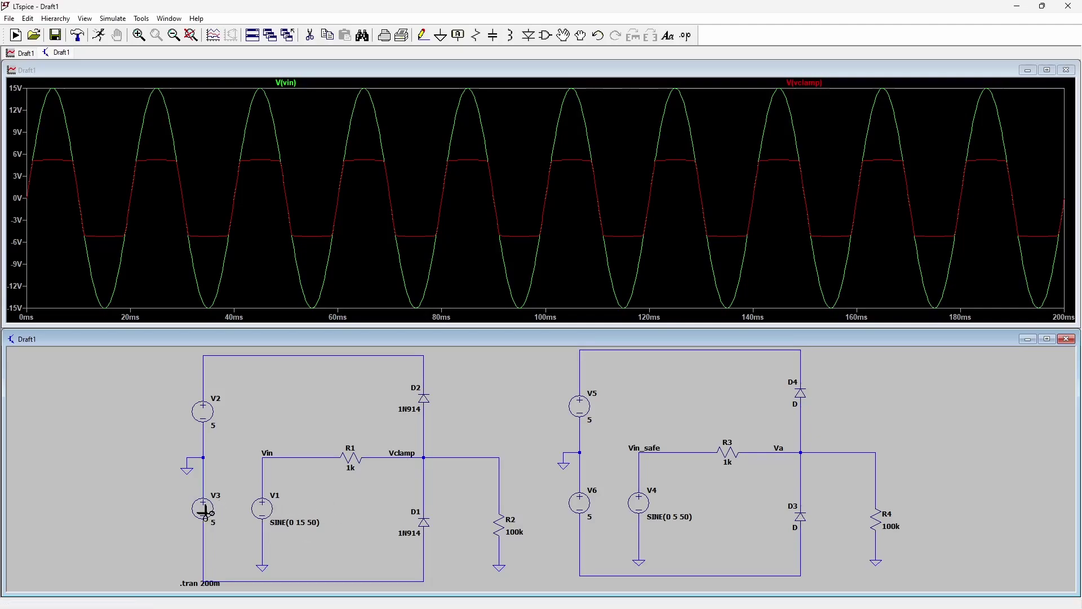
# Step: In a new schematic, place voltage source V1 set to 15 V DC
pyautogui.hotkey('ctrl', 'n')
pyautogui.press('F2')
pyautogui.click(603, 413)
pyautogui.click(306, 300)
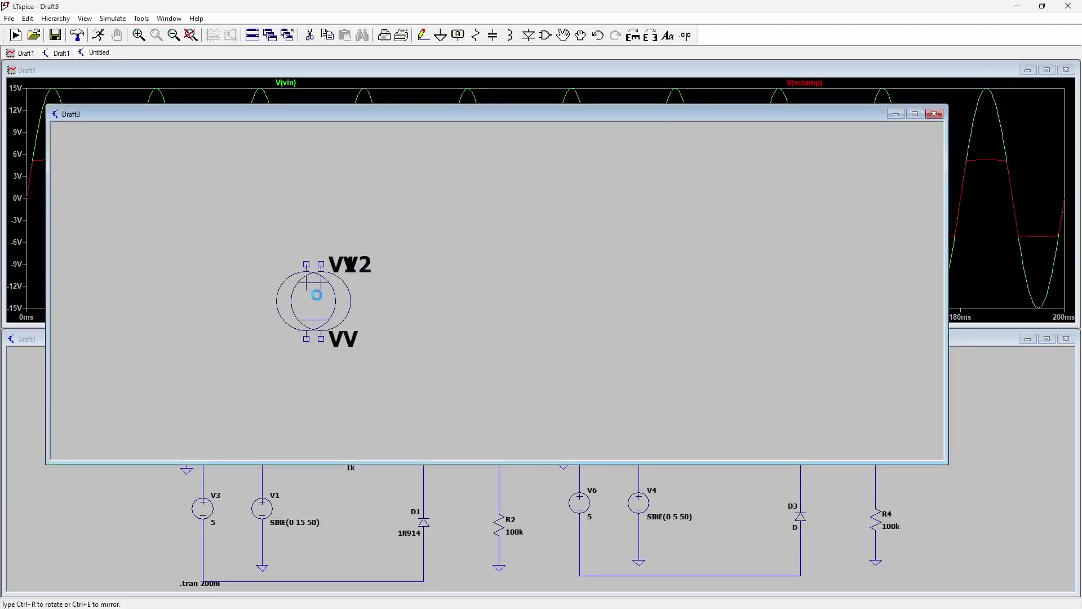
pyautogui.press('Escape')
pyautogui.rightClick(306, 300)
pyautogui.write('15V')
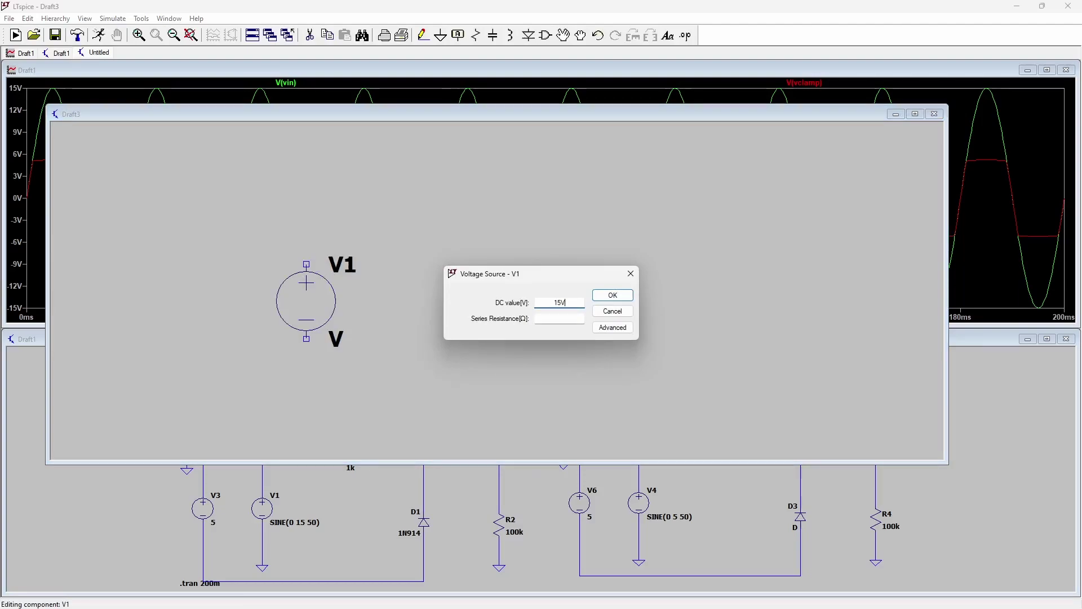
pyautogui.press('Return')
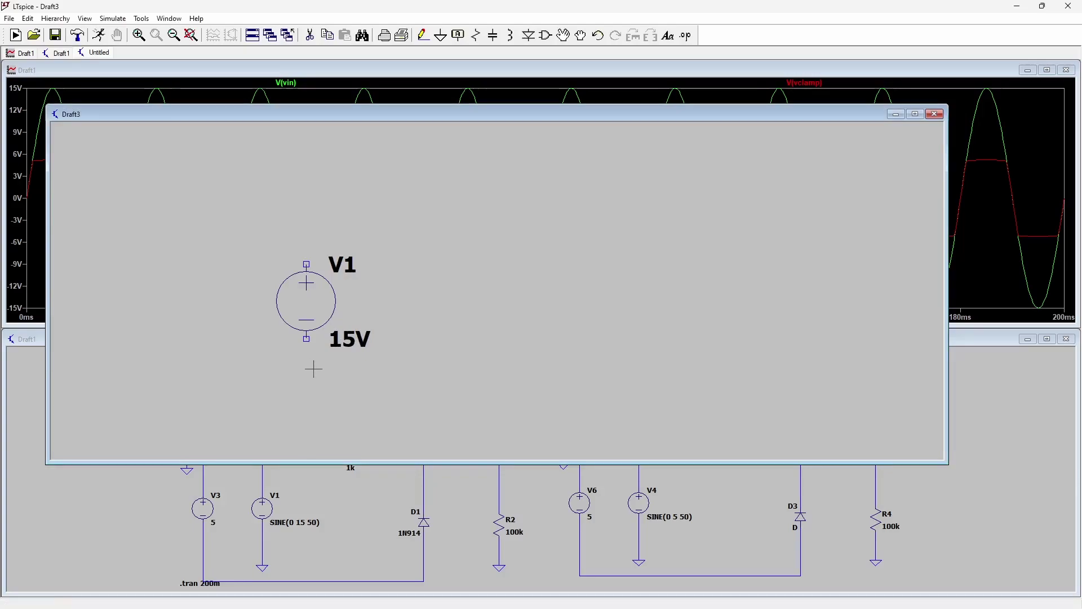
# Step: Ground V1's bottom terminal and run a wire from its top up and to the right
pyautogui.press('g')
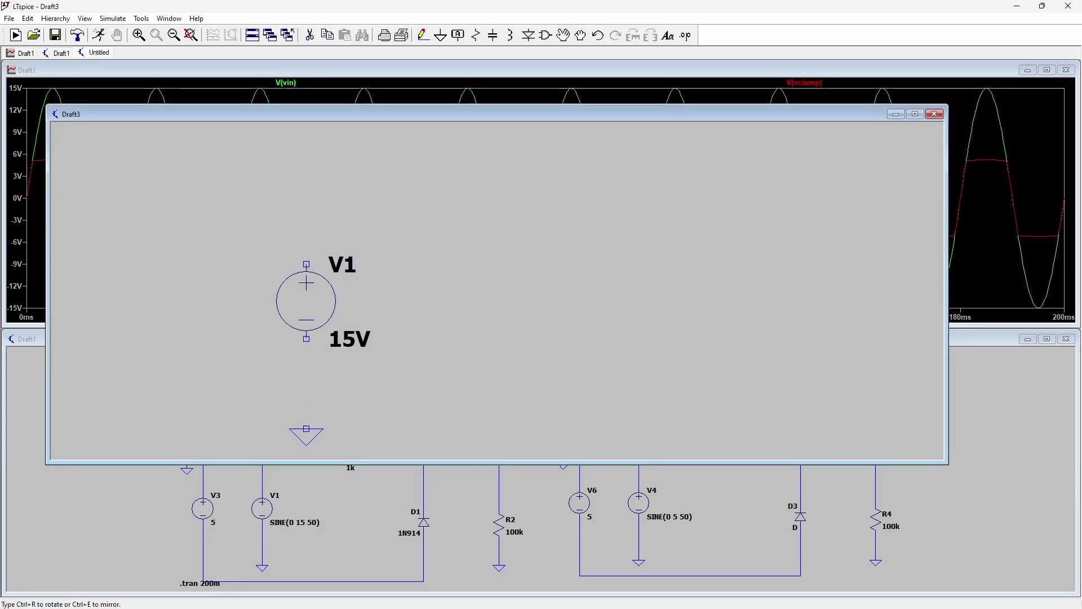
pyautogui.click(306, 429)
pyautogui.press('F3')
pyautogui.click(306, 429)
pyautogui.click(306, 338)
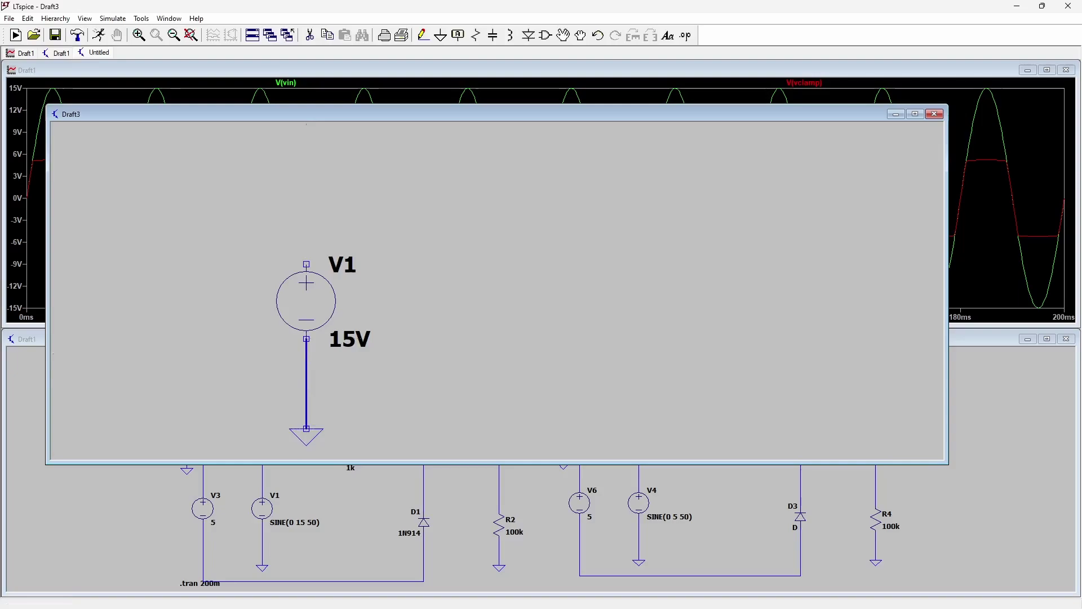
pyautogui.click(306, 264)
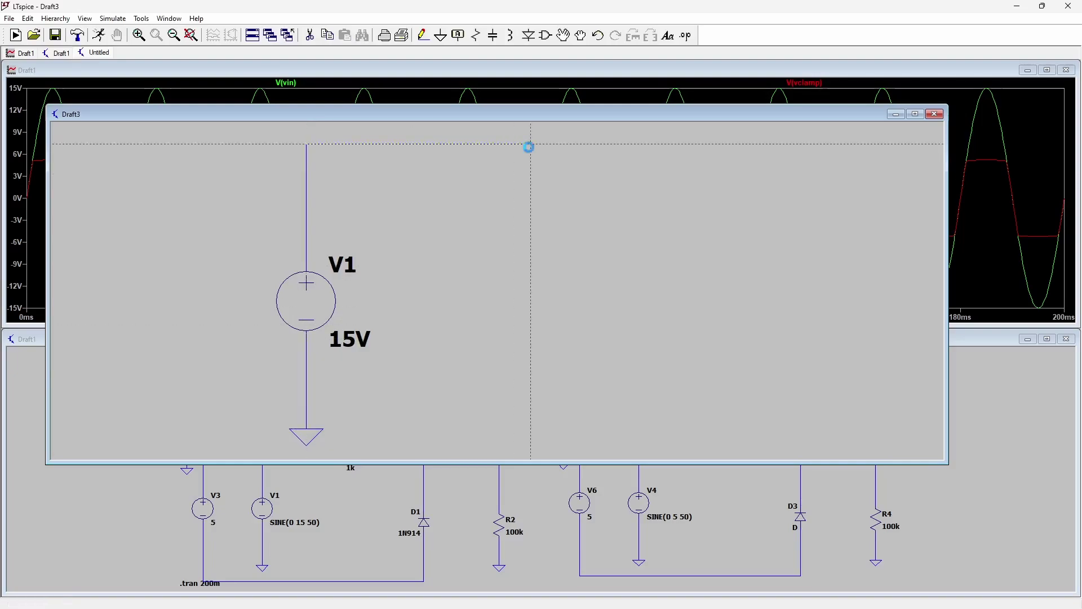
pyautogui.click(530, 143)
pyautogui.rightClick(530, 144)
# Step: Place resistor R1 at the wire's end with a short wire below it
pyautogui.press('r')
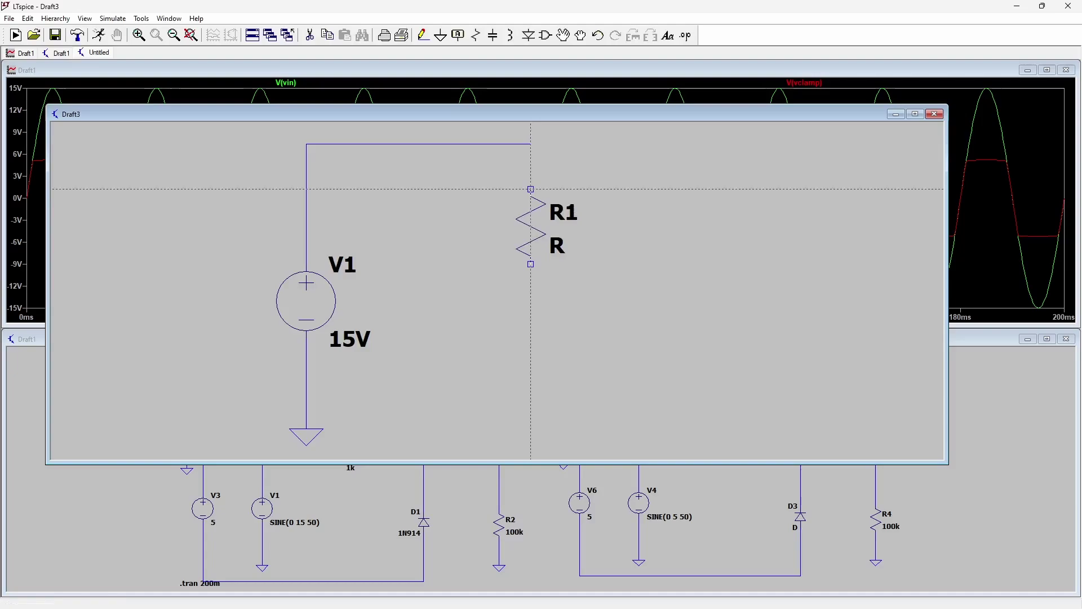
pyautogui.click(531, 189)
pyautogui.rightClick(530, 141)
pyautogui.press('F3')
pyautogui.click(530, 264)
pyautogui.click(530, 308)
pyautogui.rightClick(530, 308)
# Step: Place diode D1 below R1 with a wire running down from it
pyautogui.press('d')
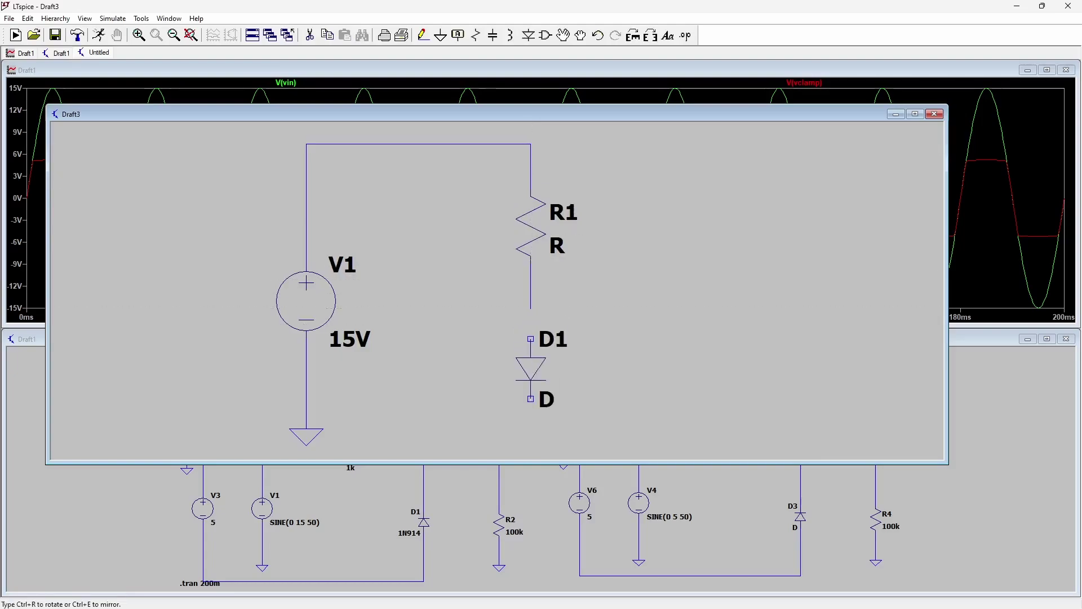
pyautogui.click(530, 323)
pyautogui.rightClick(530, 323)
pyautogui.press('F3')
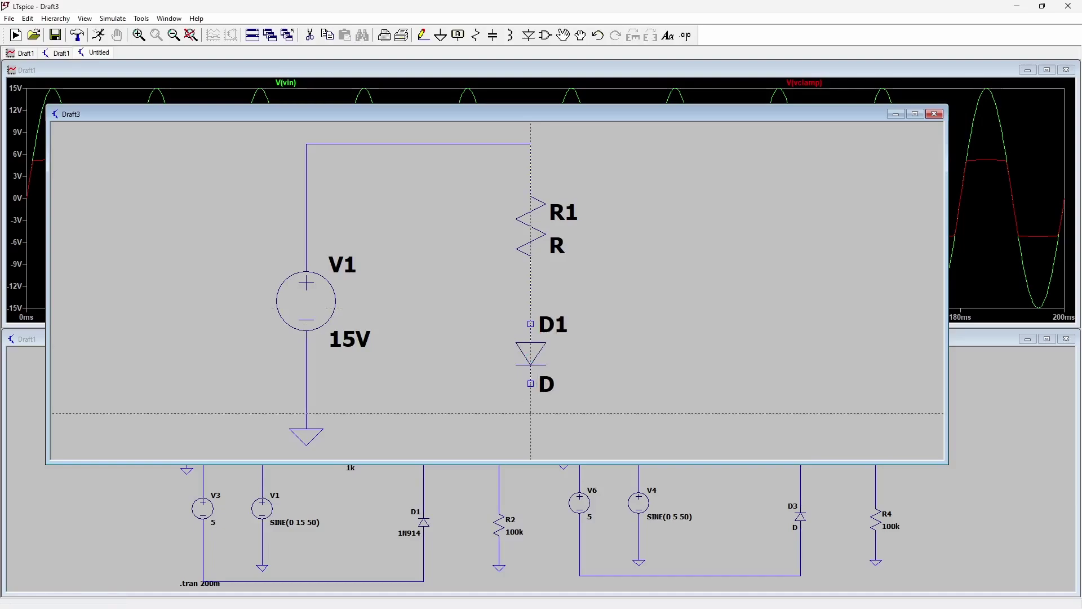
pyautogui.click(530, 383)
pyautogui.click(530, 429)
pyautogui.rightClick(572, 416)
pyautogui.press('space')
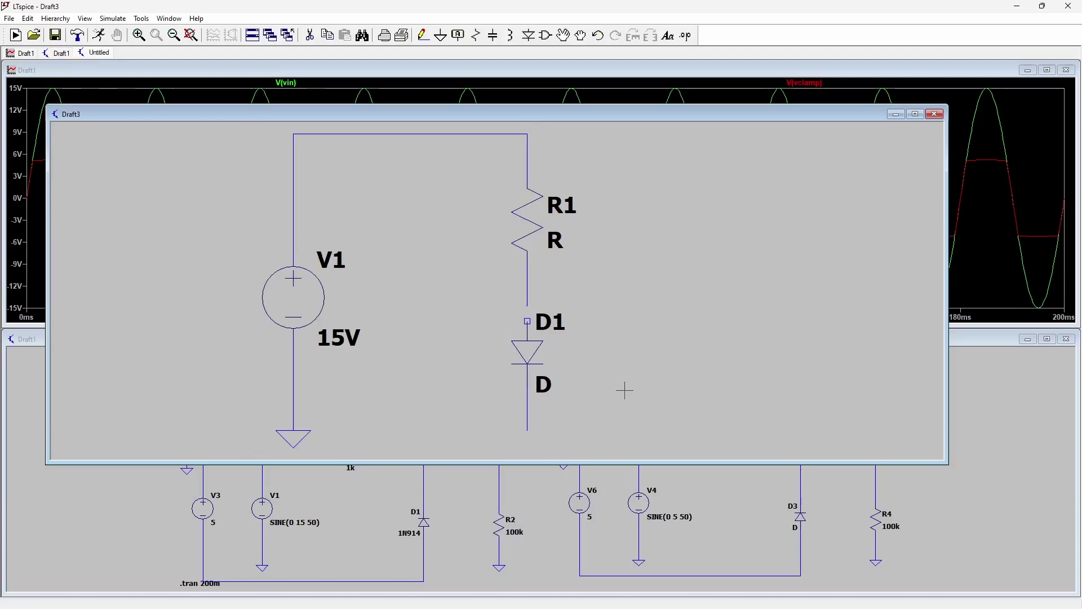
pyautogui.rightClick(599, 334)
pyautogui.scroll(-2, 567, 345)
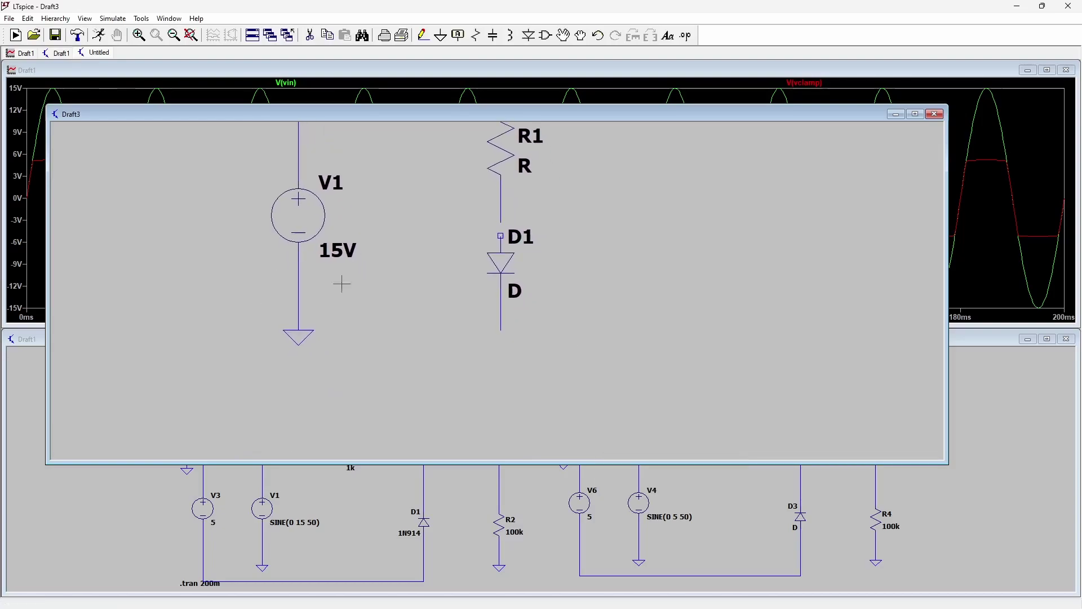
# Step: Duplicate V1 as V2 below the diode and set it to 5V
pyautogui.press('F6')
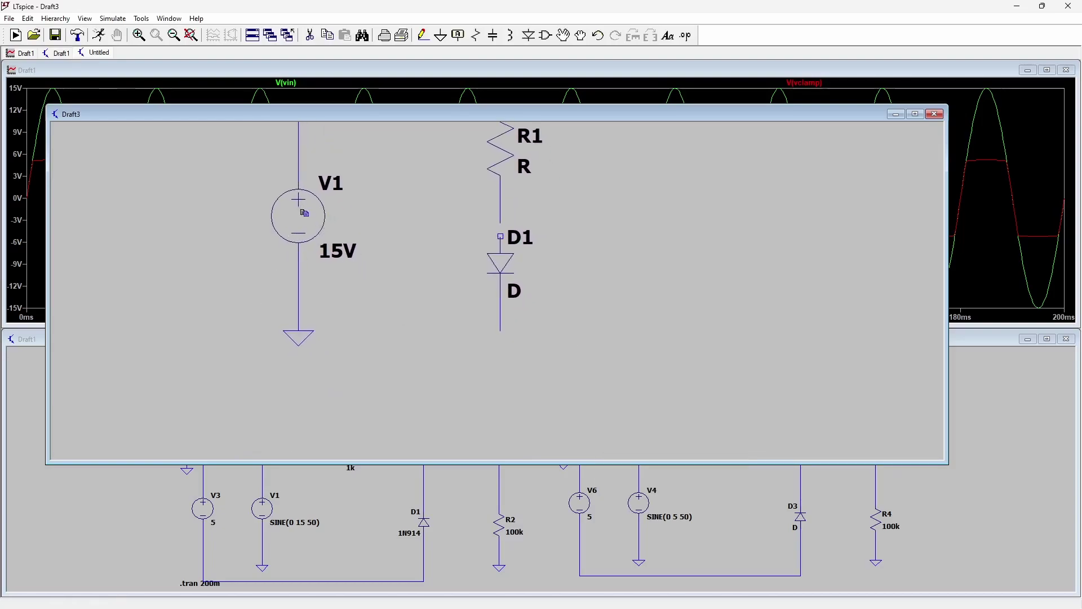
pyautogui.click(304, 213)
pyautogui.click(500, 362)
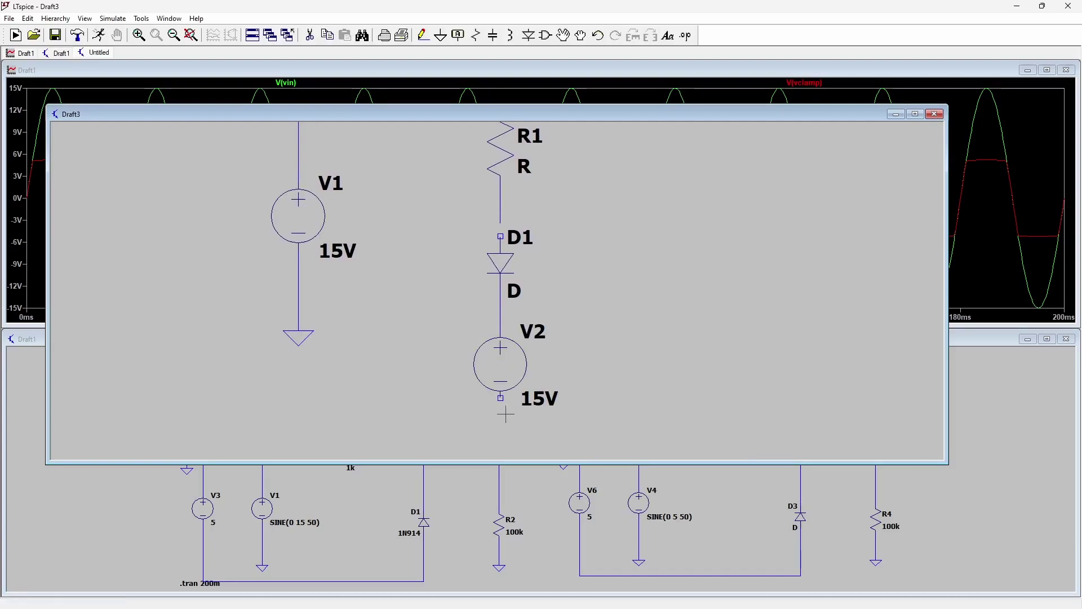
pyautogui.rightClick(498, 363)
pyautogui.write('5V')
pyautogui.press('Return')
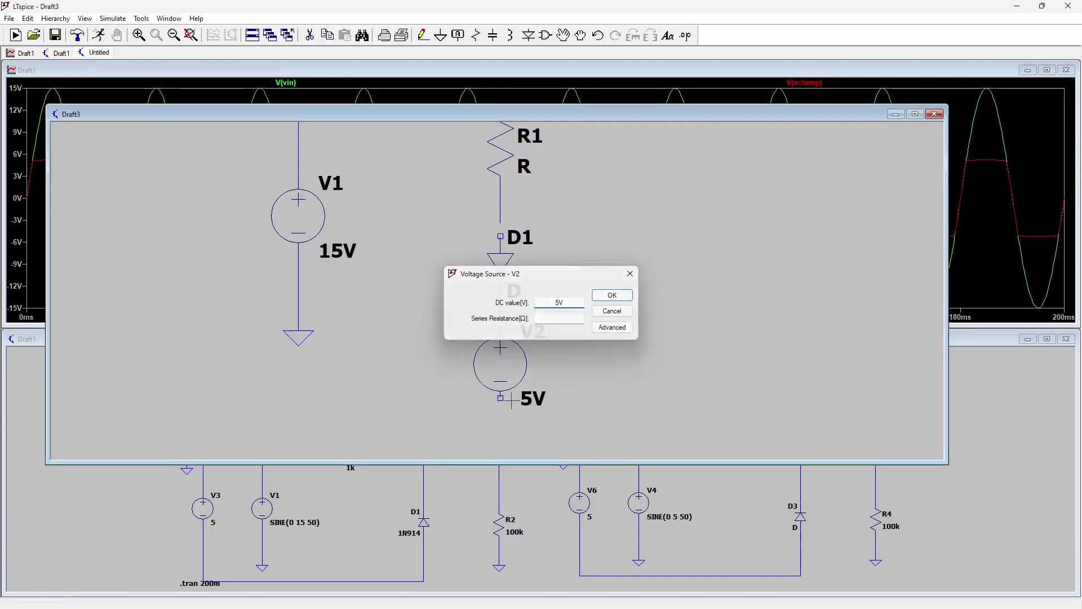
# Step: Ground V2's bottom terminal and connect R1's lower lead to the diode's top
pyautogui.press('F3')
pyautogui.click(500, 397)
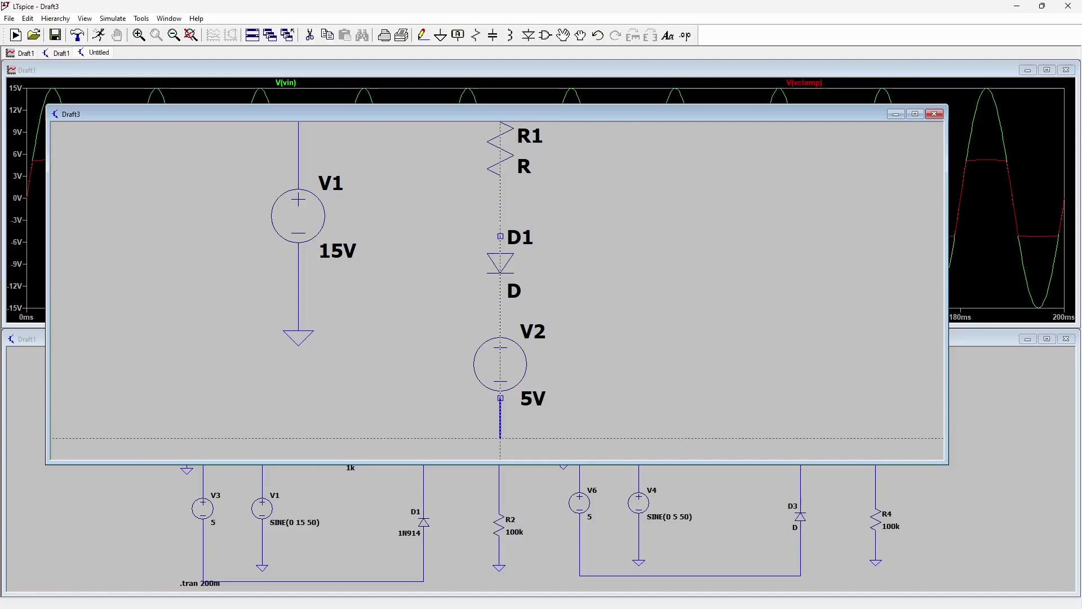
pyautogui.click(500, 438)
pyautogui.press('g')
pyautogui.click(499, 438)
pyautogui.press('Escape')
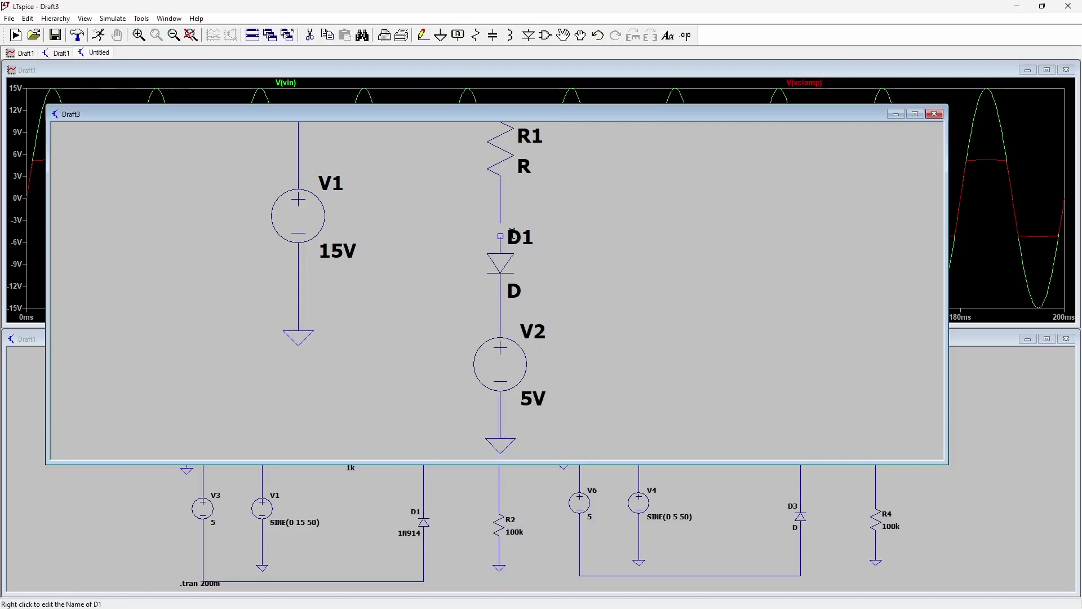
pyautogui.press('F3')
pyautogui.click(500, 235)
pyautogui.click(500, 223)
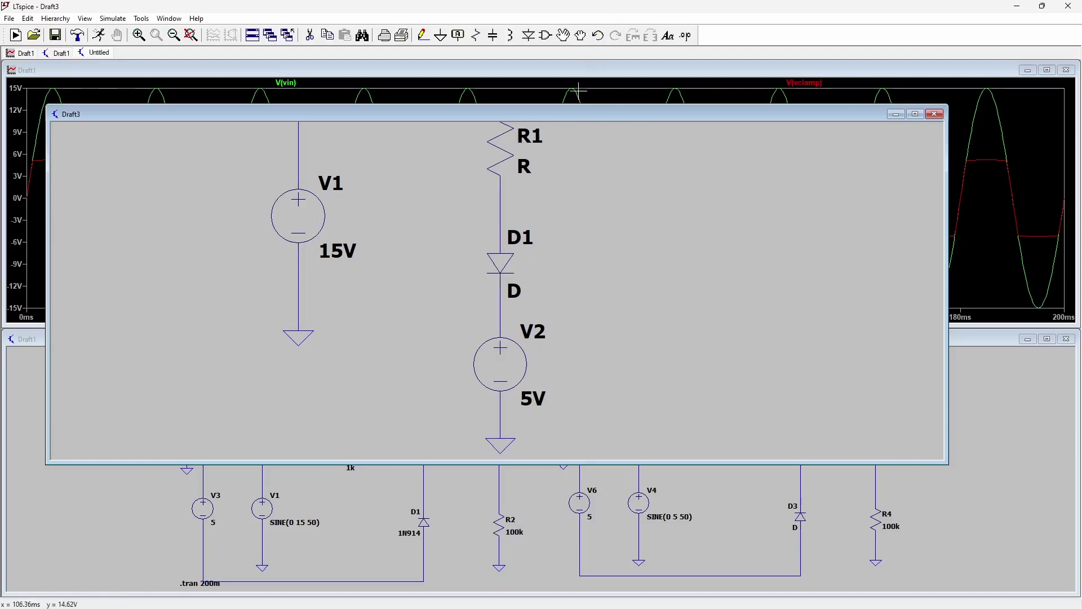
# Step: Maximize the Draft3 schematic and draw a wire rightward from the R1–D1 junction
pyautogui.moveTo(552, 115); pyautogui.dragTo(524, 517)
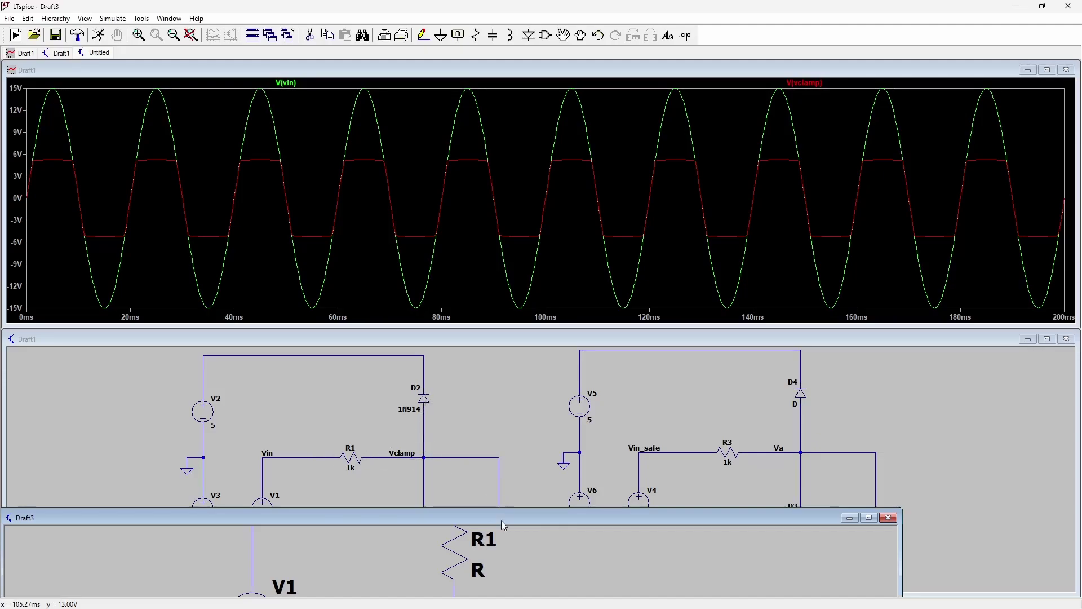
pyautogui.moveTo(501, 520); pyautogui.dragTo(522, 315)
pyautogui.doubleClick(522, 316)
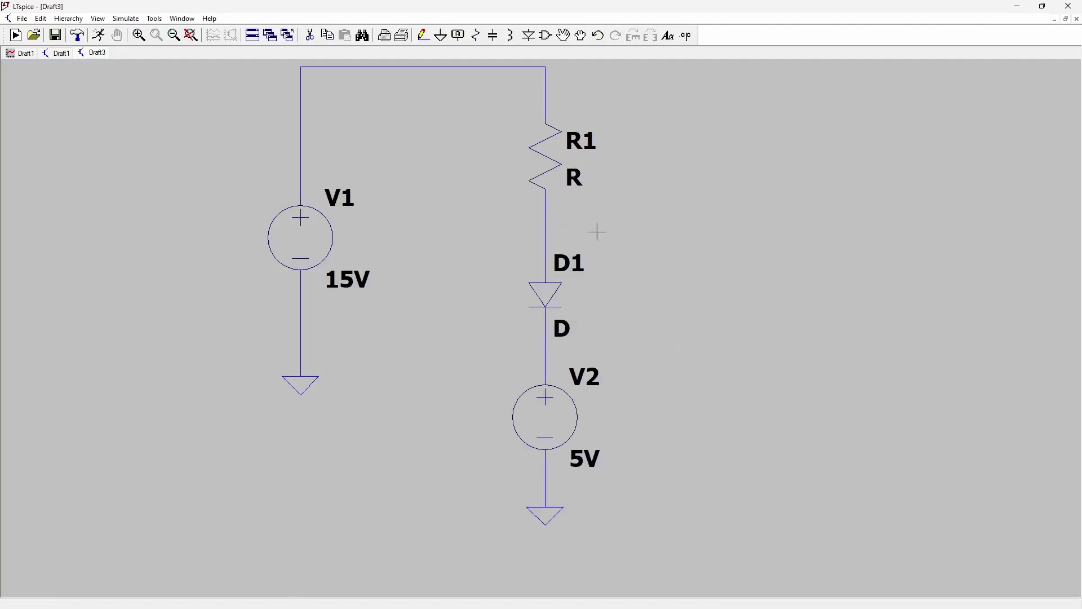
pyautogui.press('F3')
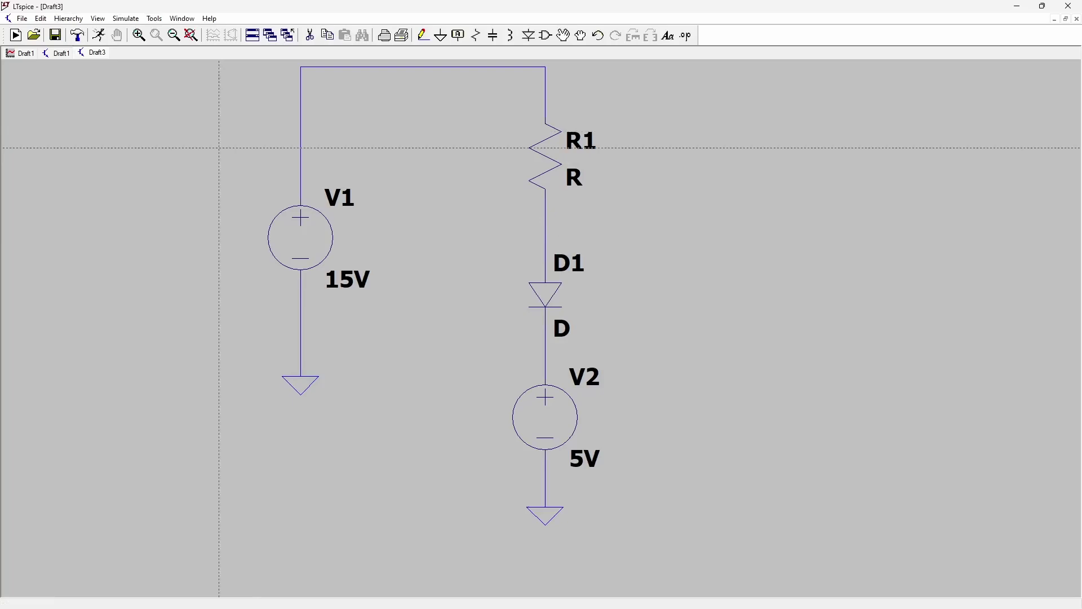
pyautogui.click(545, 229)
pyautogui.click(659, 229)
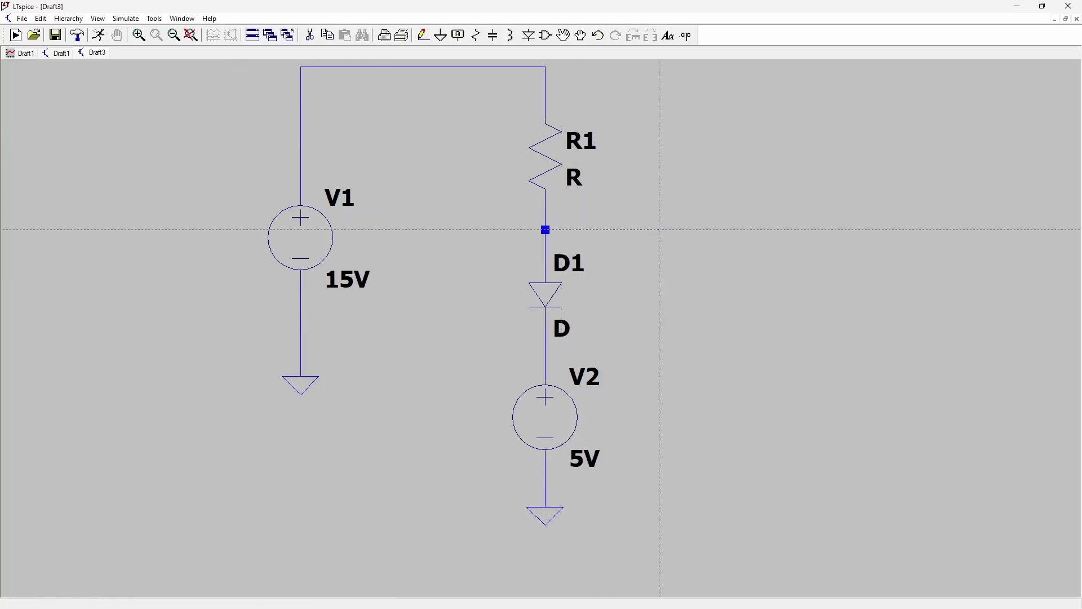
pyautogui.press('Escape')
# Step: Place a Vout net label on the end of that wire
pyautogui.click(458, 34)
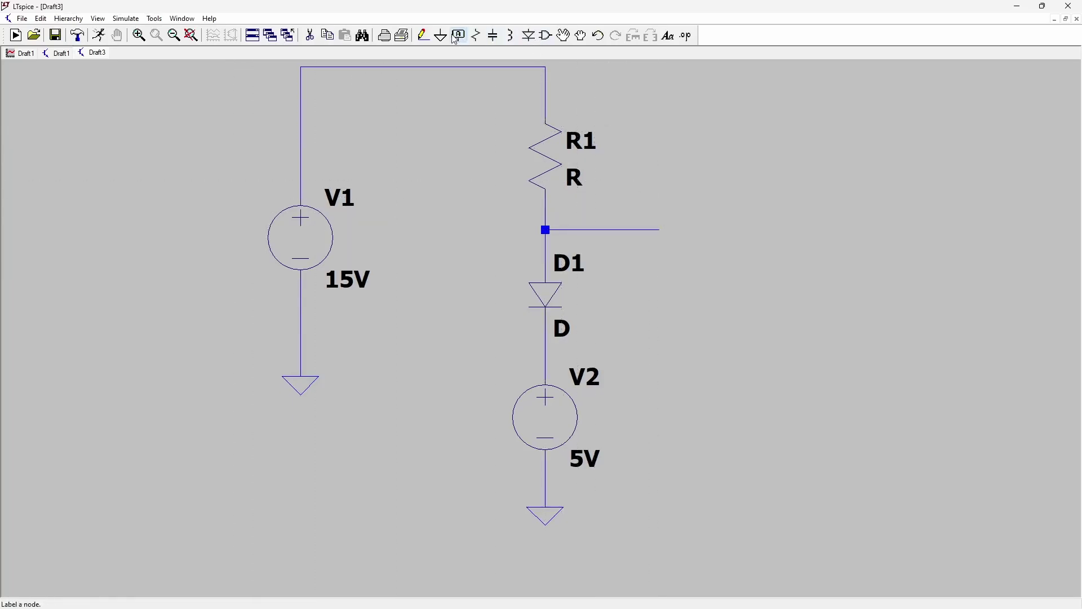
pyautogui.write('Vout')
pyautogui.press('Return')
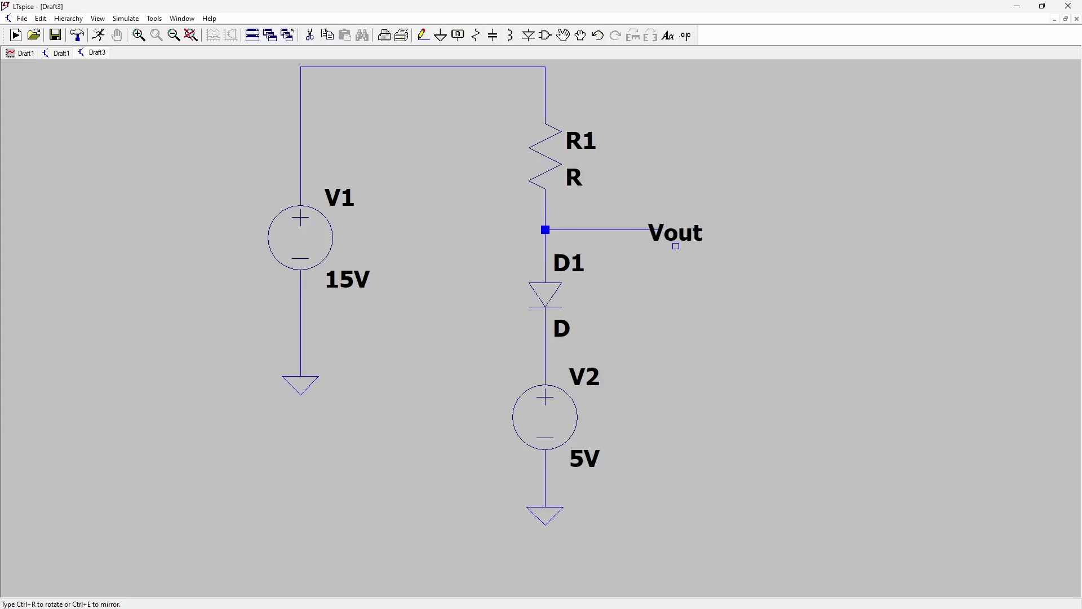
pyautogui.press('Escape')
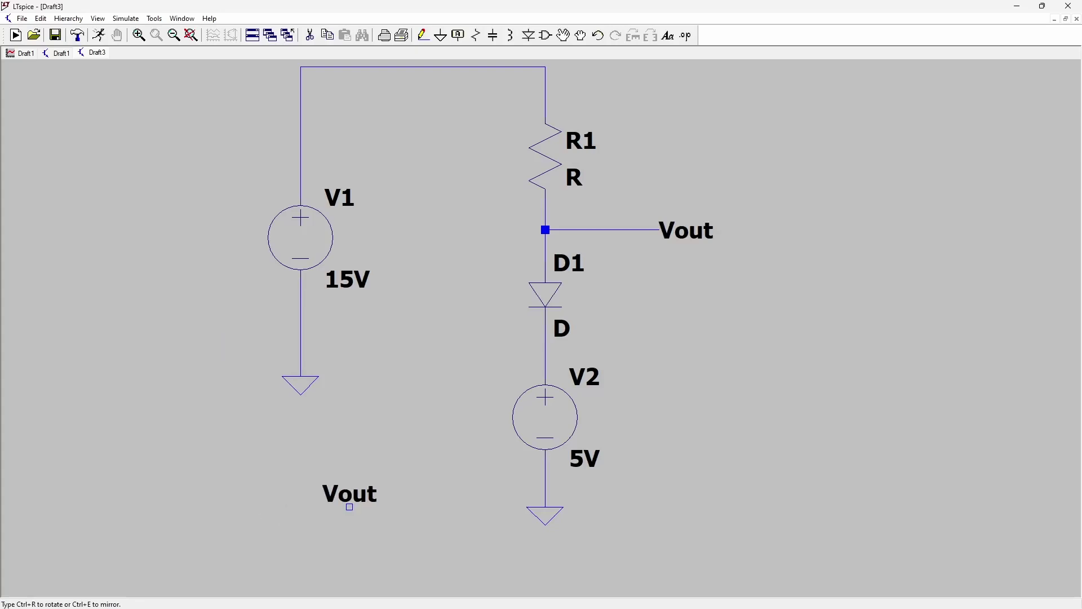
pyautogui.press('Escape')
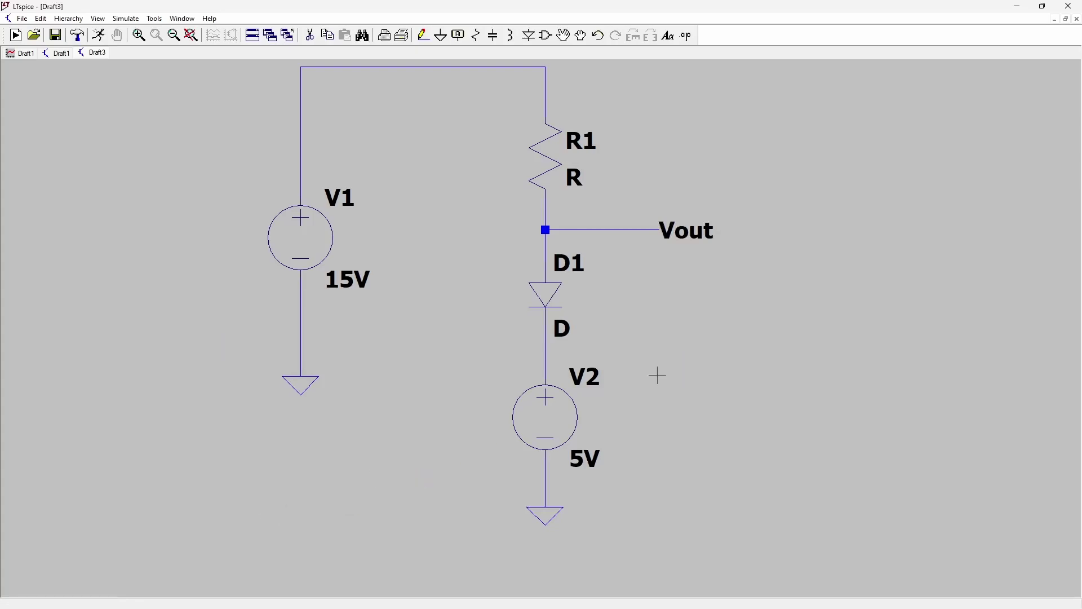
# Step: Set a 1 s transient stop time and run the Draft3 simulation
pyautogui.click(99, 36)
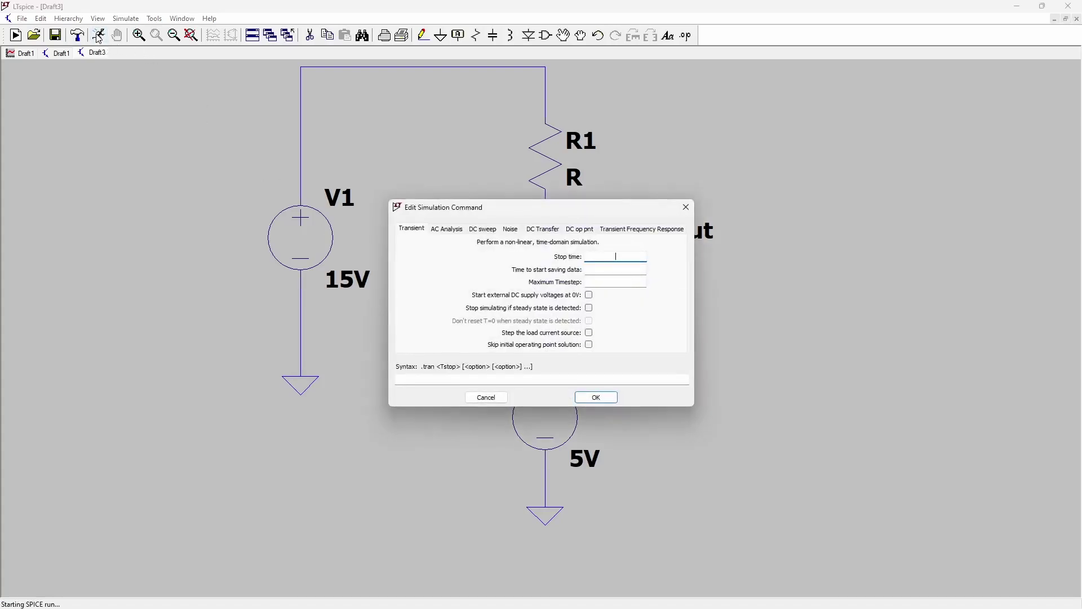
pyautogui.write('1k')
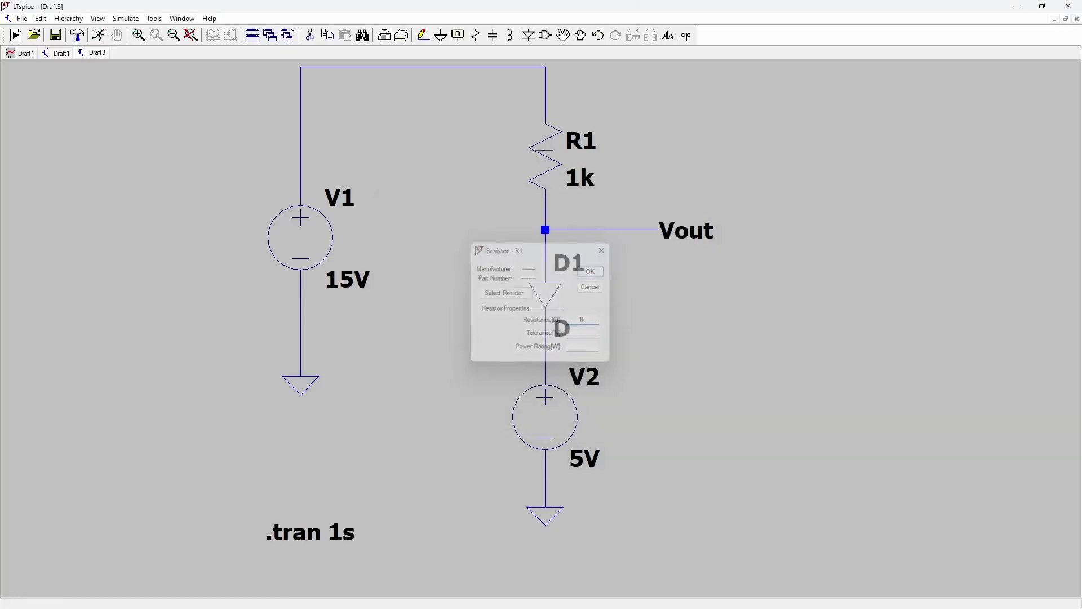
pyautogui.click(99, 37)
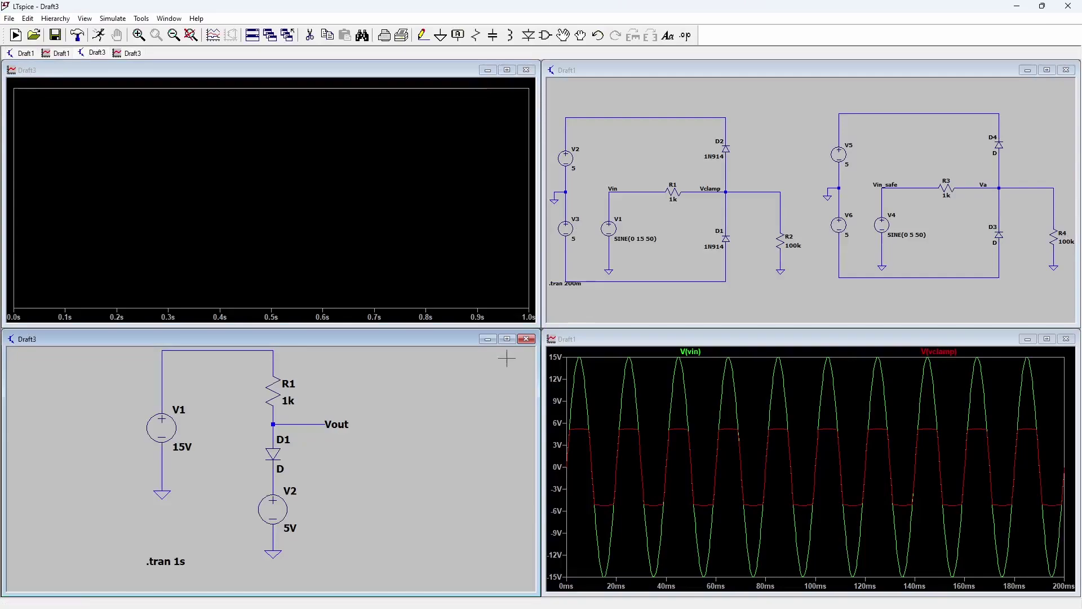
# Step: Plot Vout, switch D1 to the 1N914 model, and cursor V(vout) at about 5.69 V
pyautogui.click(307, 423)
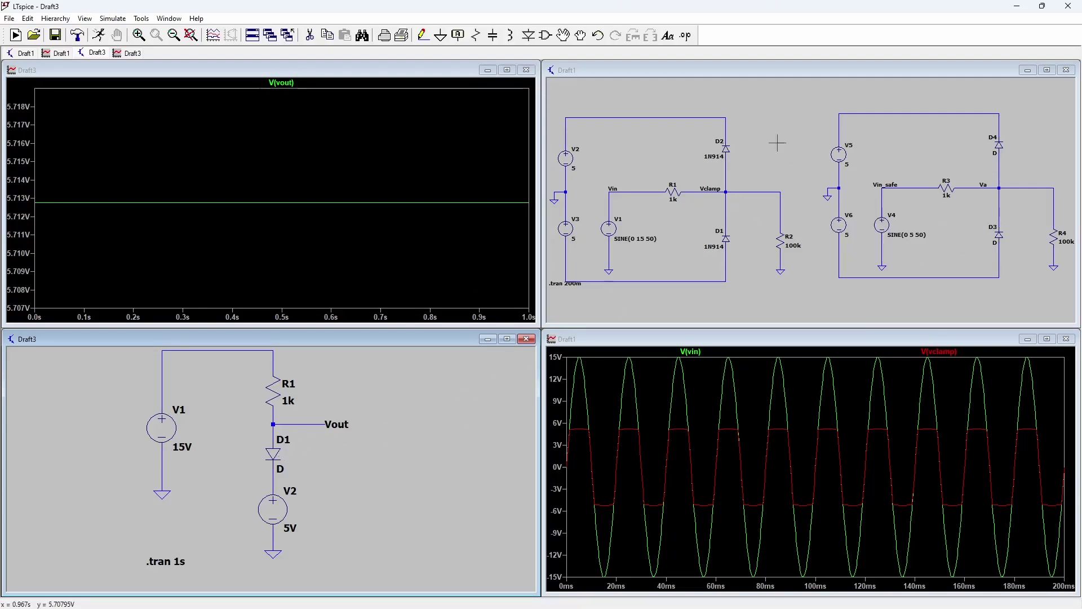
pyautogui.rightClick(273, 451)
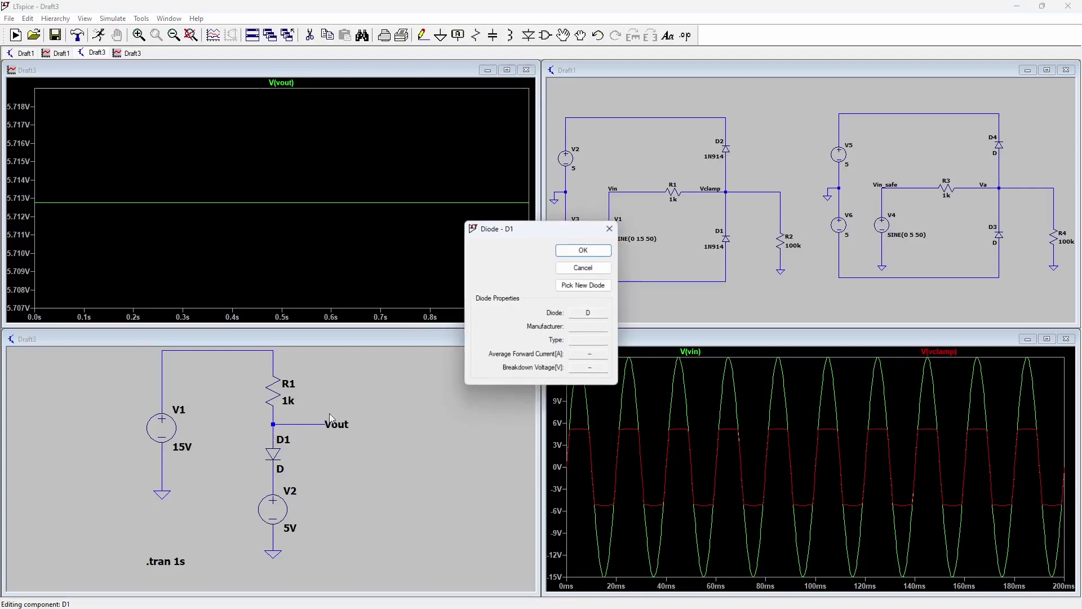
pyautogui.click(587, 289)
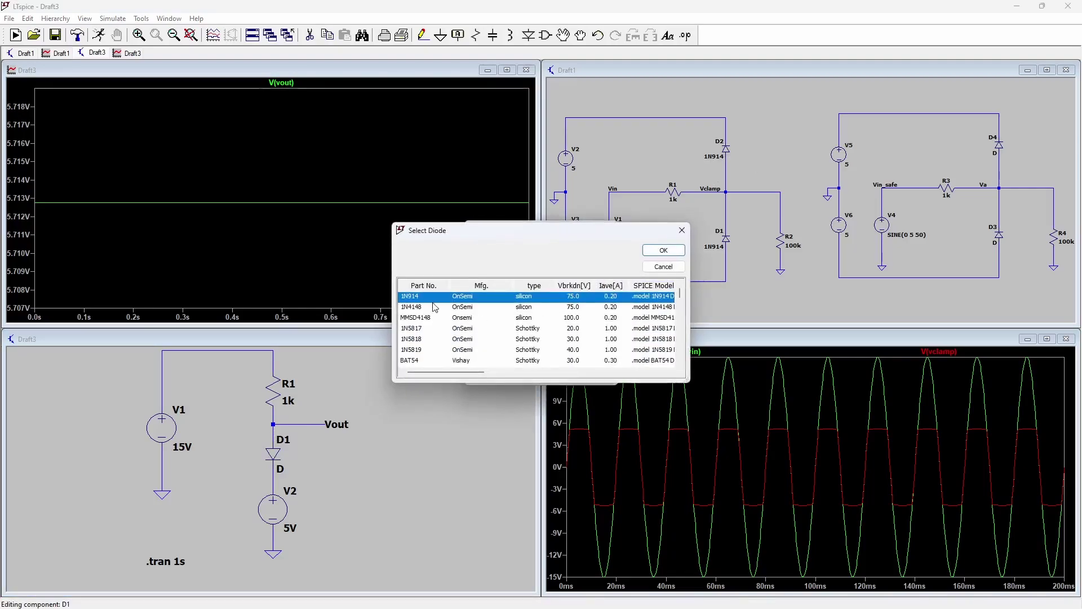
pyautogui.click(672, 251)
pyautogui.click(99, 35)
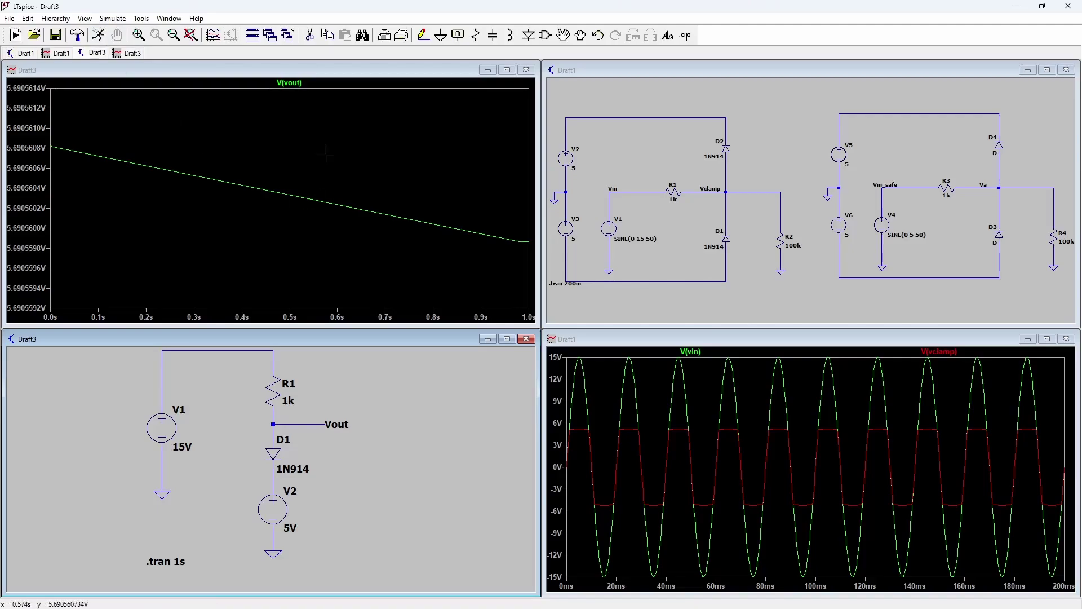
pyautogui.click(291, 83)
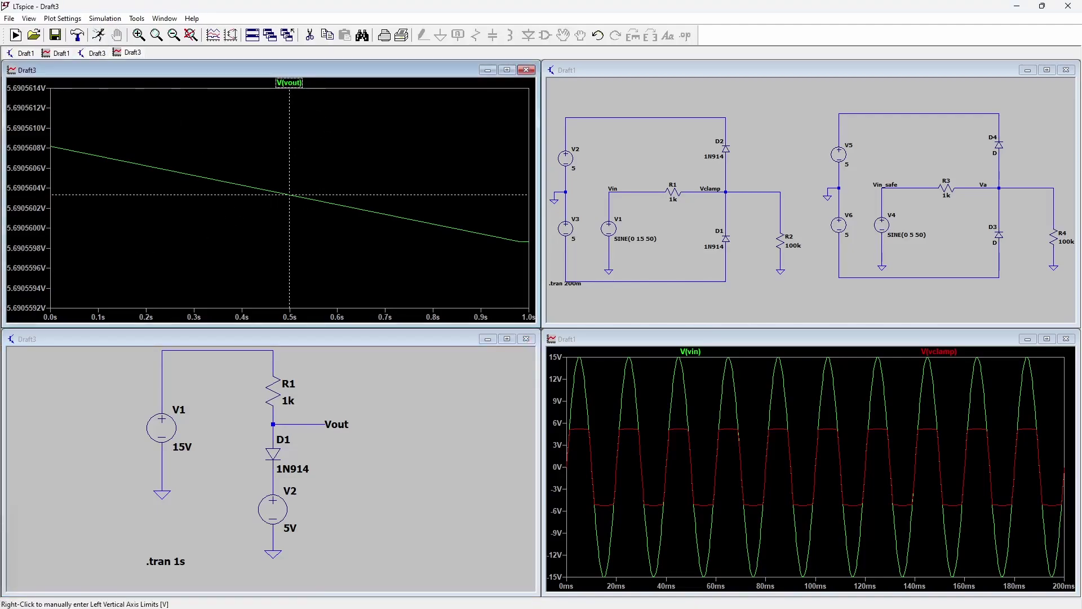
# Step: Add a cursor to V(vclamp), move its readout aside, and return to the Draft3 schematic
pyautogui.click(774, 181)
pyautogui.moveTo(610, 336); pyautogui.dragTo(980, 252)
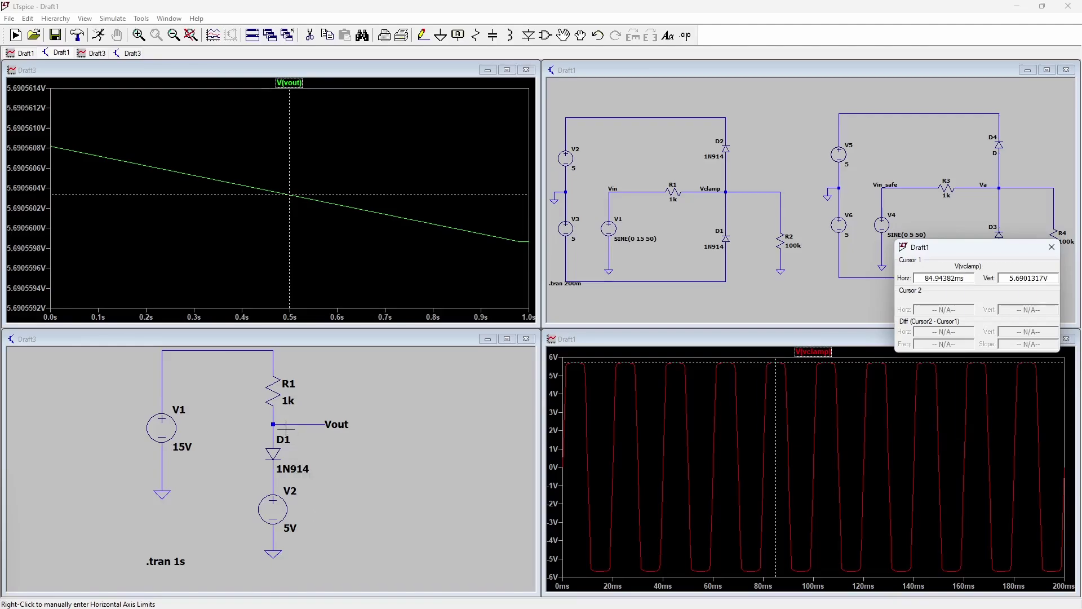
pyautogui.click(288, 437)
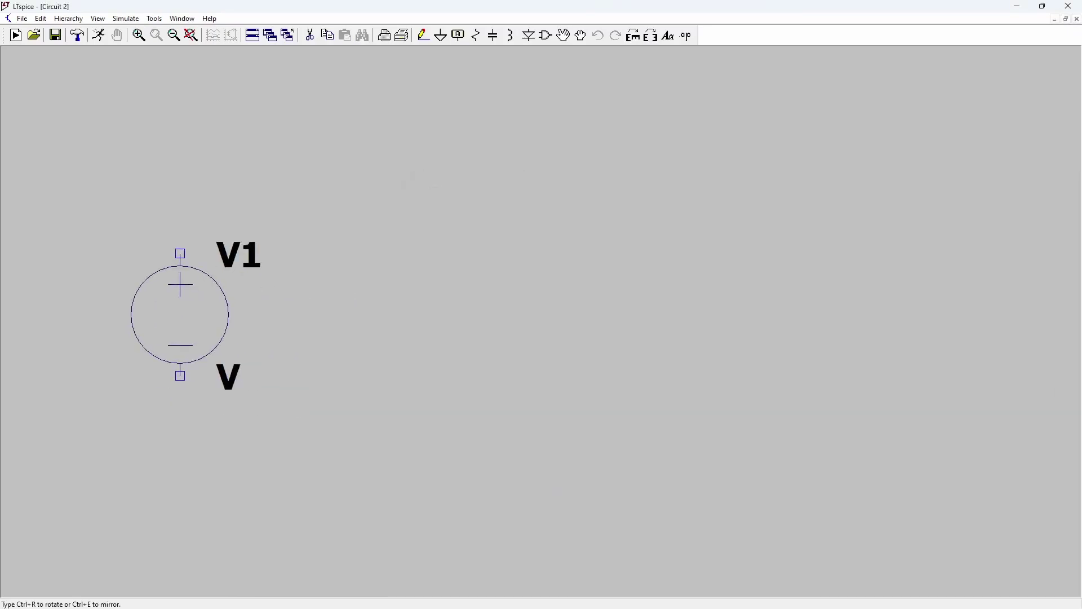
# Step: Set V1 to 5 V and place resistor R1
pyautogui.rightClick(201, 337)
pyautogui.write('5')
pyautogui.press('Return')
pyautogui.scroll(-3, 327, 363)
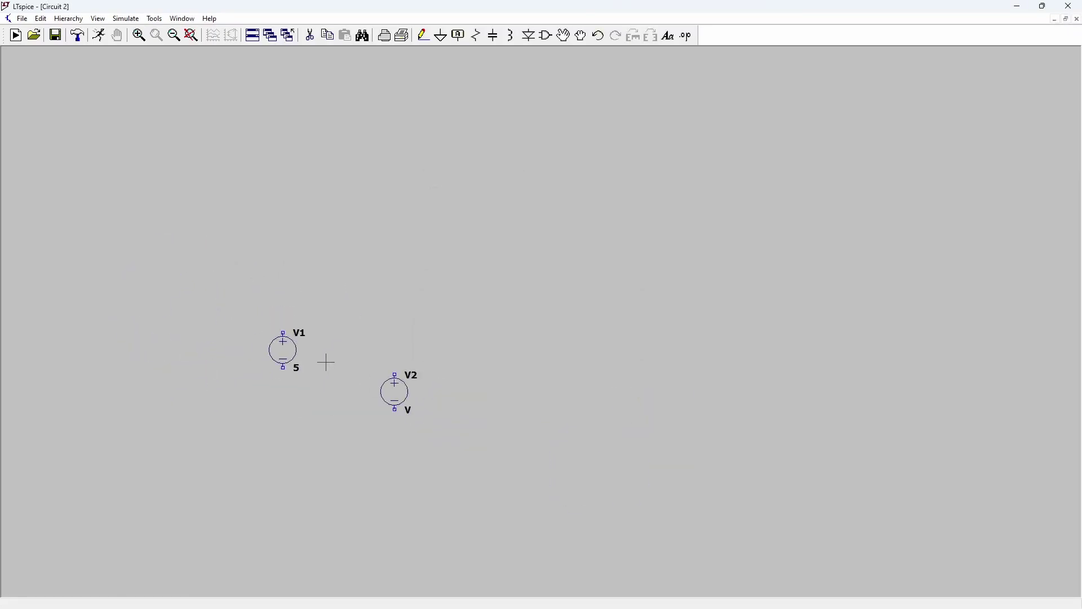
pyautogui.press('r')
pyautogui.click(374, 331)
pyautogui.press('Escape')
# Step: Place diode D1 and wire R1 through D1 to V1's top, plus a bottom return wire
pyautogui.press('d')
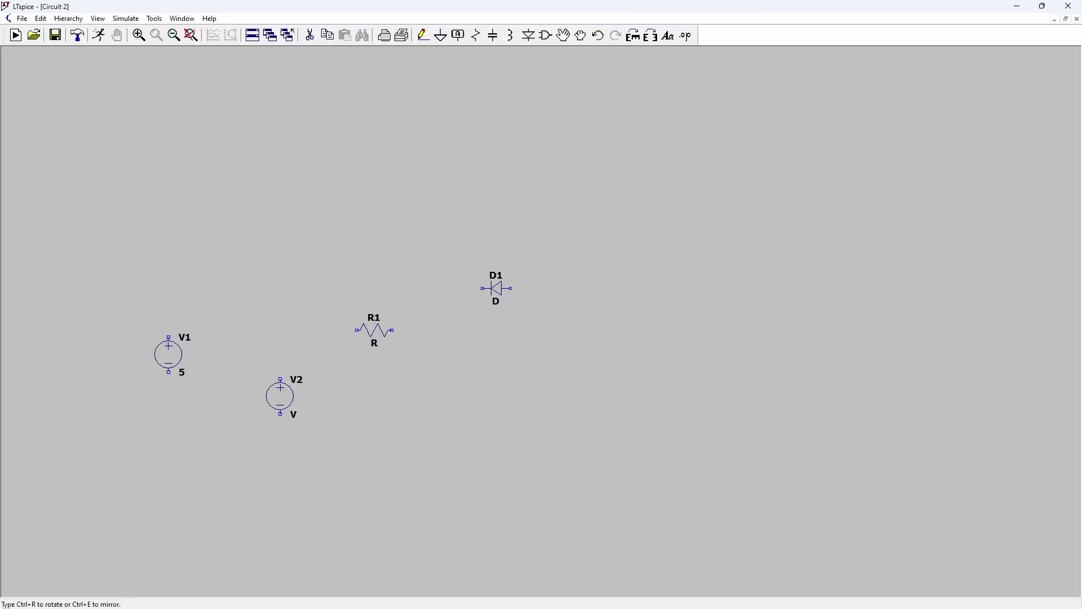
pyautogui.click(496, 282)
pyautogui.press('F3')
pyautogui.click(392, 330)
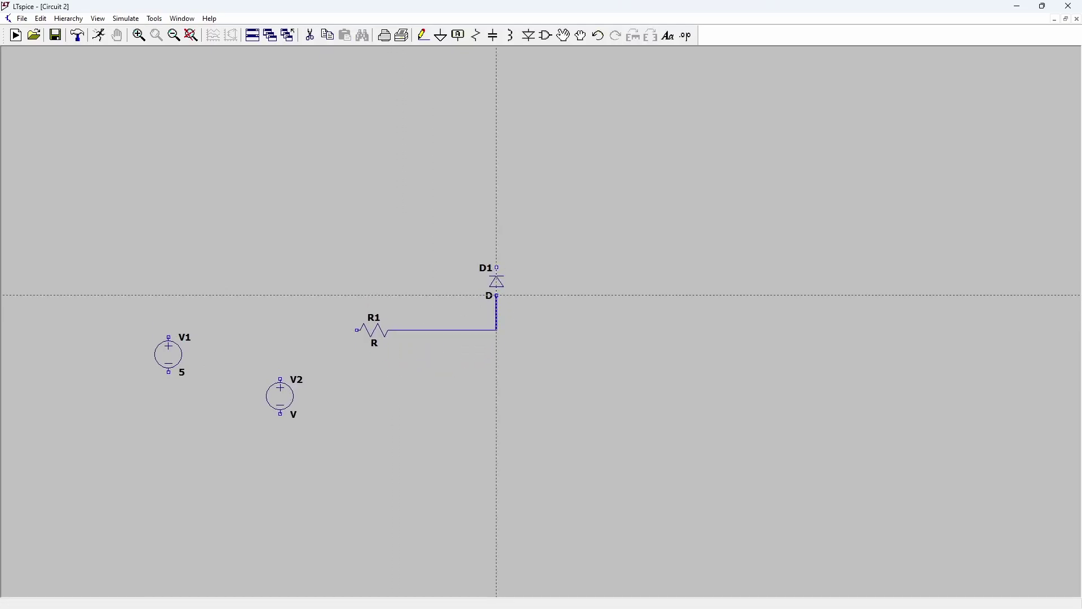
pyautogui.click(497, 295)
pyautogui.click(496, 267)
pyautogui.click(497, 218)
pyautogui.click(168, 337)
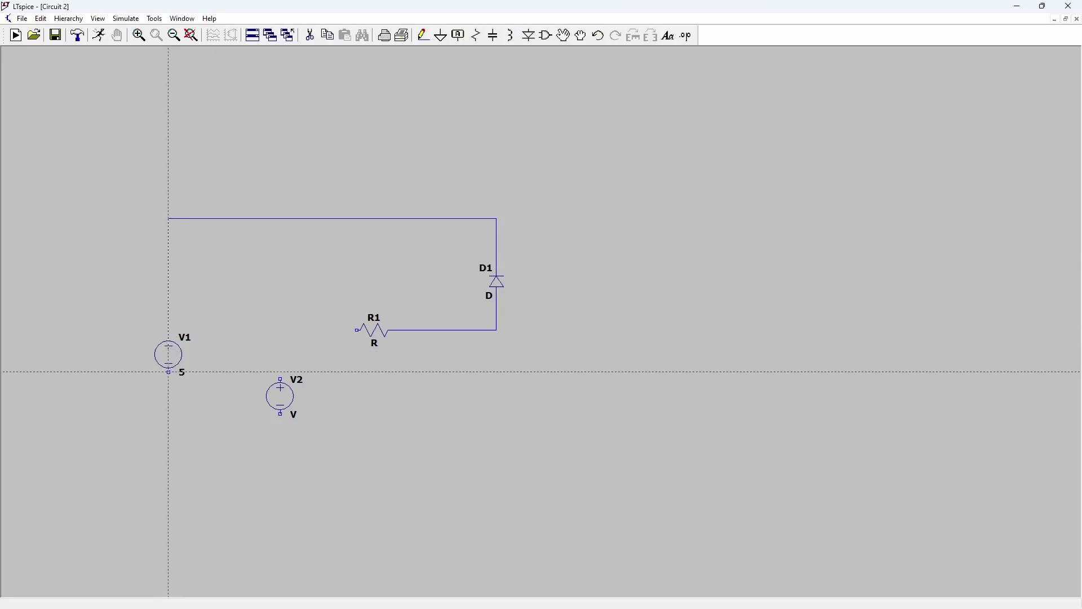
pyautogui.click(169, 372)
pyautogui.click(169, 490)
pyautogui.click(496, 490)
pyautogui.press('Escape')
# Step: Ground V1's bottom node and move V2 closer to the circuit
pyautogui.press('g')
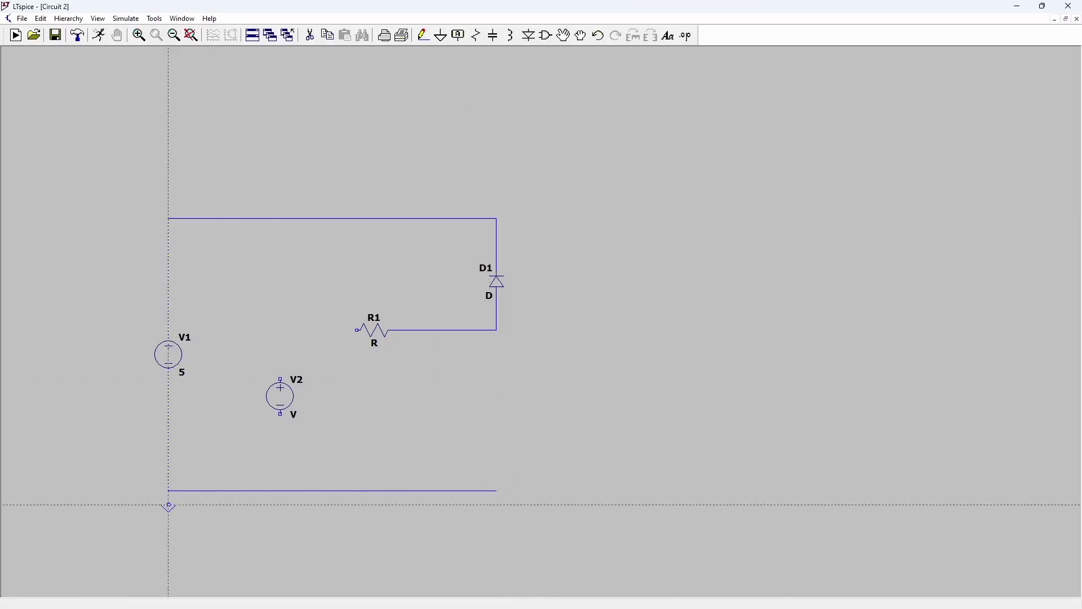
pyautogui.click(169, 490)
pyautogui.press('Escape')
pyautogui.press('F7')
pyautogui.click(283, 415)
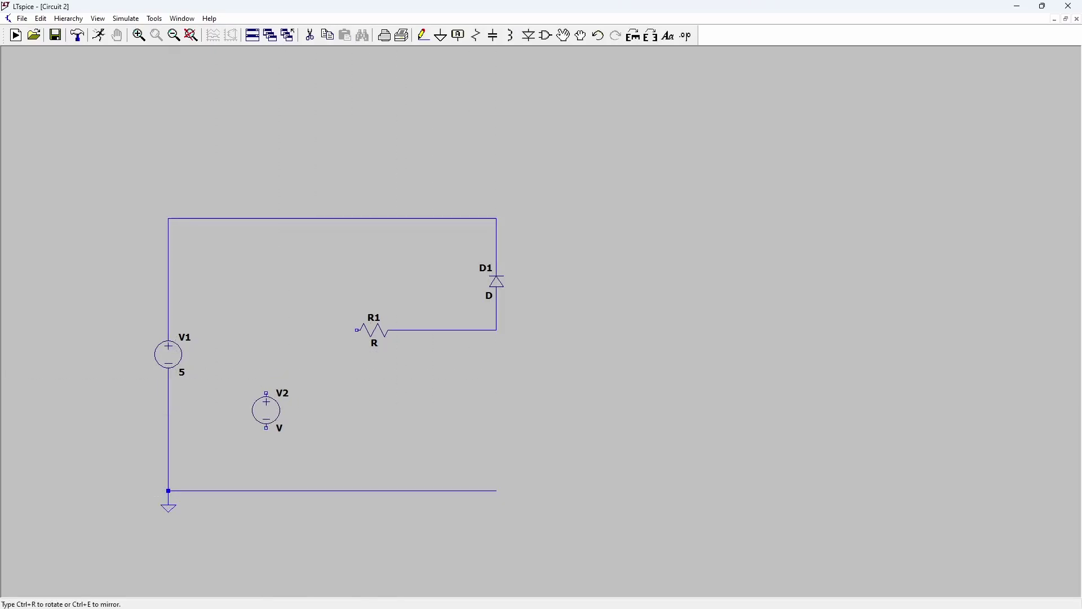
pyautogui.click(266, 440)
# Step: Wire V2 between the ground line and R1's left pin, then add diode D2
pyautogui.press('F3')
pyautogui.click(267, 440)
pyautogui.click(266, 490)
pyautogui.click(267, 407)
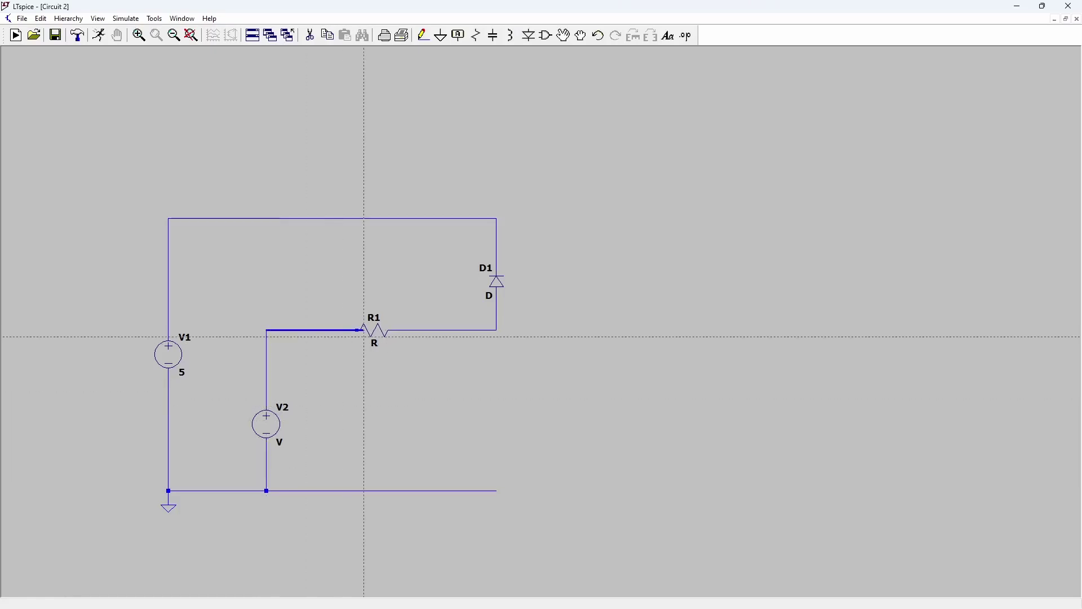
pyautogui.click(359, 329)
pyautogui.press('Escape')
pyautogui.press('d')
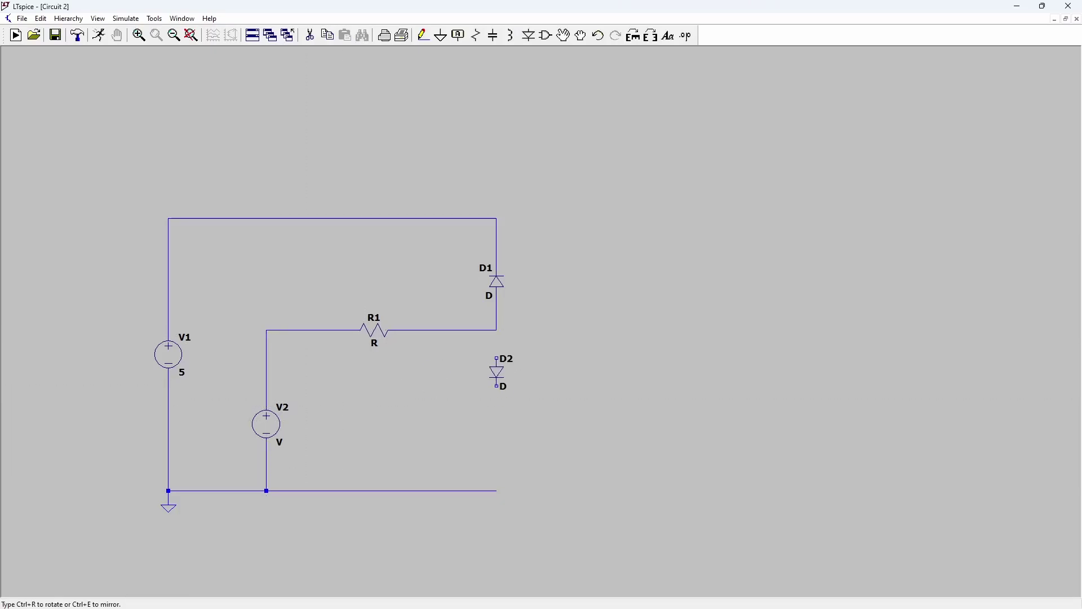
# Step: Place diodes D2 and D3 below D1 and give D3 the 1N750 zener model
pyautogui.click(497, 372)
pyautogui.click(496, 435)
pyautogui.rightClick(496, 435)
pyautogui.click(580, 287)
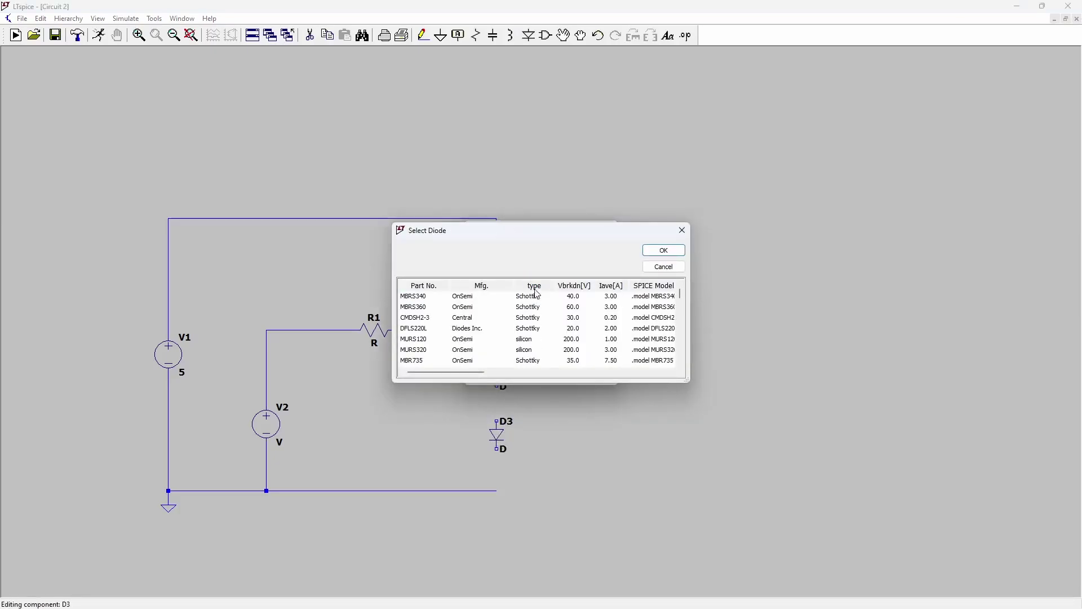
pyautogui.moveTo(681, 293); pyautogui.dragTo(685, 345)
pyautogui.click(417, 300)
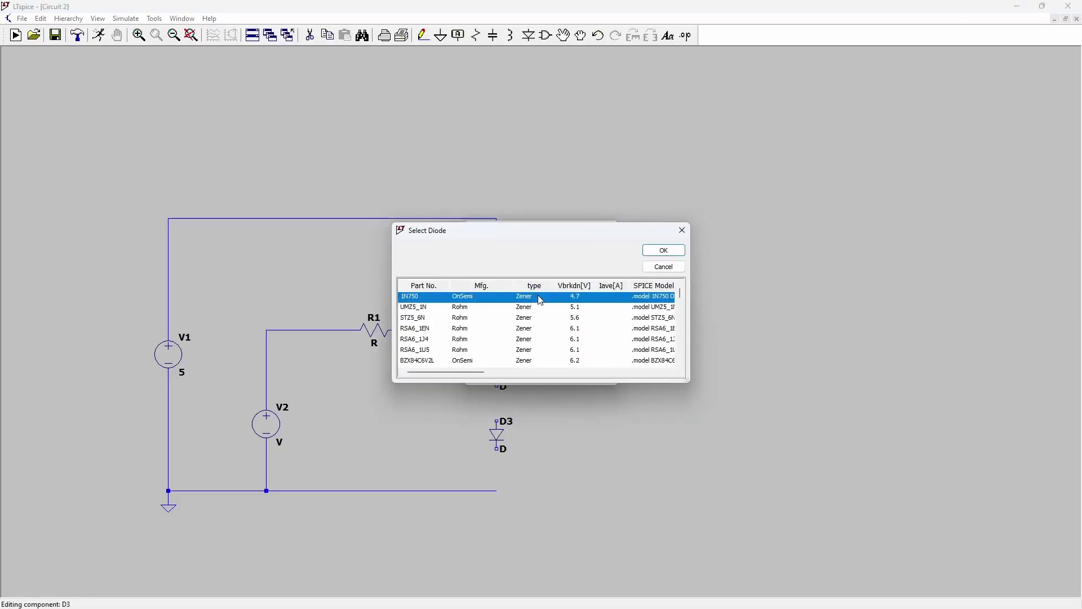
pyautogui.click(664, 250)
# Step: Make V2 a sine source with offset 0, amplitude 15 and frequency 50: SINE(0 15 50)
pyautogui.rightClick(288, 433)
pyautogui.click(388, 227)
pyautogui.write('0')
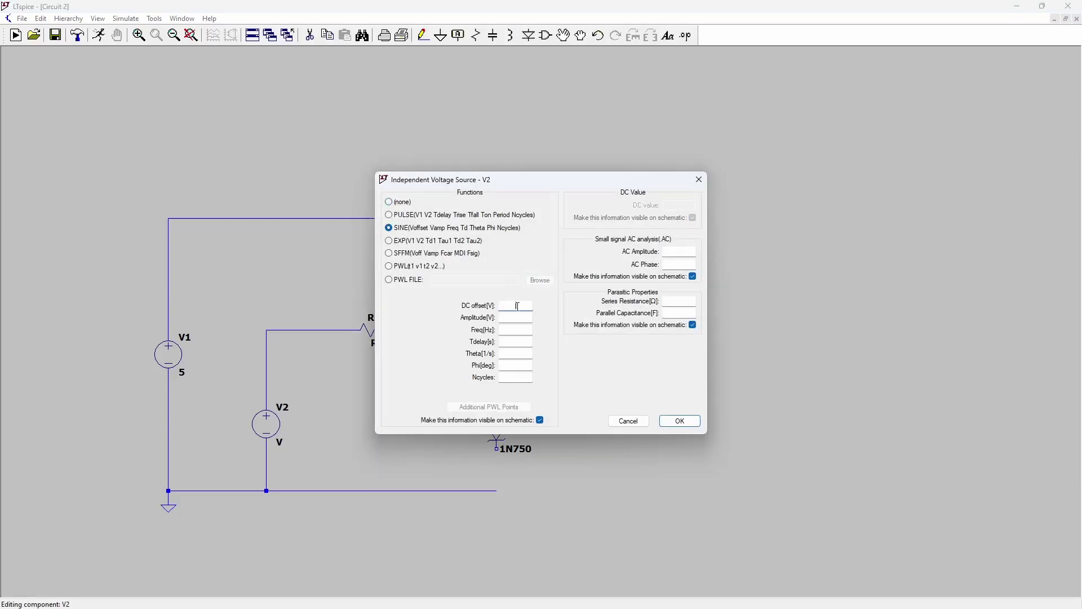
pyautogui.press('Tab')
pyautogui.write('15')
pyautogui.press('Tab')
pyautogui.write('50')
pyautogui.click(680, 422)
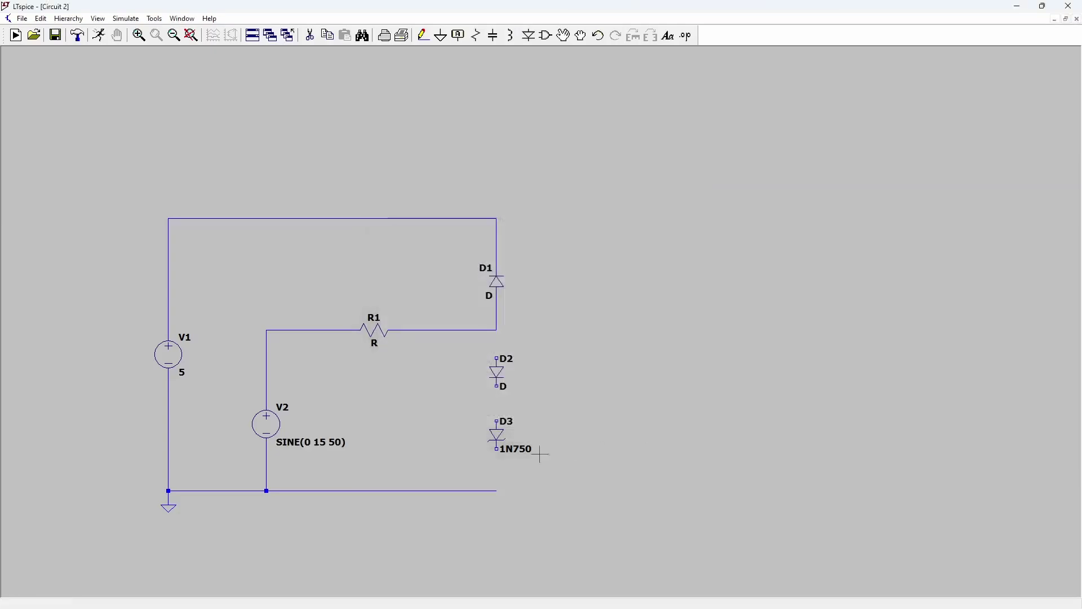
# Step: Flip D3 under D2 and wire it between the resistor node and ground, plus an output wire
pyautogui.hotkey('ctrl', 'r')
pyautogui.hotkey('ctrl', 'r')
pyautogui.click(497, 434)
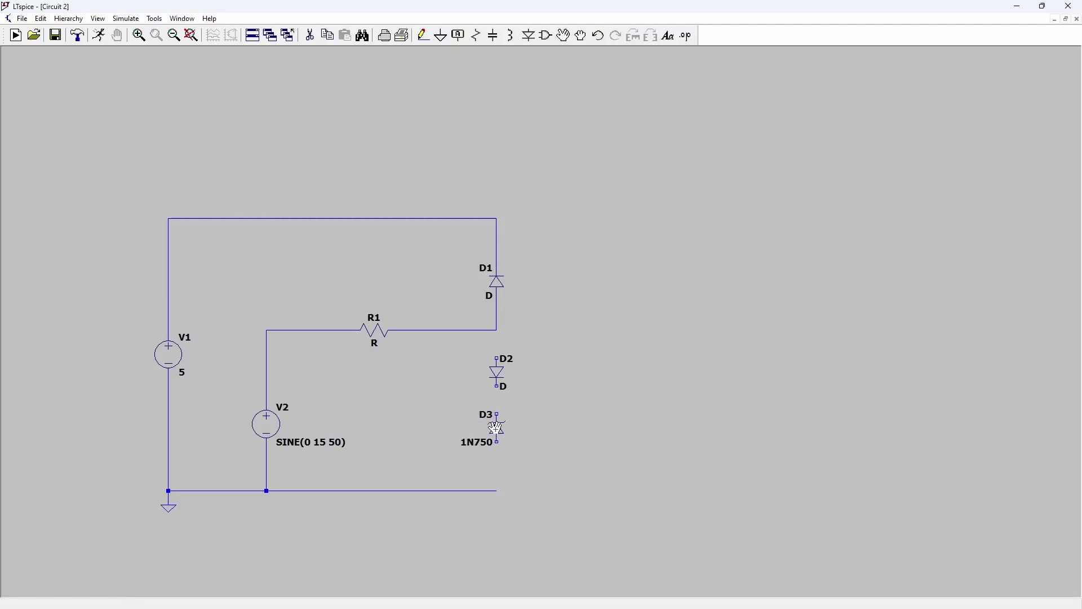
pyautogui.press('F3')
pyautogui.click(497, 358)
pyautogui.click(497, 330)
pyautogui.click(496, 441)
pyautogui.click(496, 491)
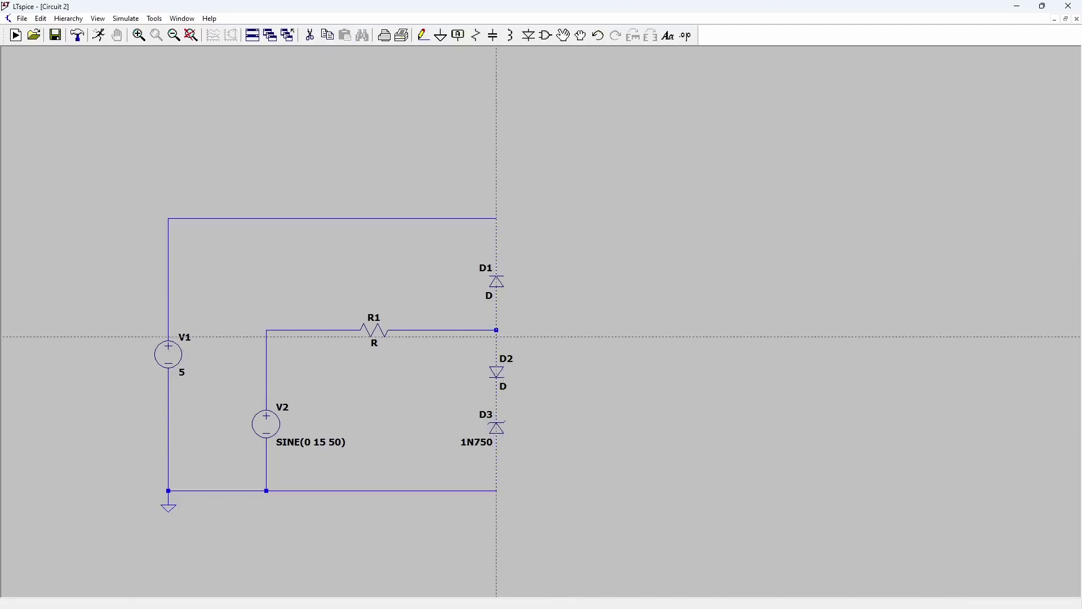
pyautogui.click(497, 337)
# Step: Label the output wire Vout and the input wire Vin
pyautogui.click(492, 34)
pyautogui.write('Vout')
pyautogui.click(567, 346)
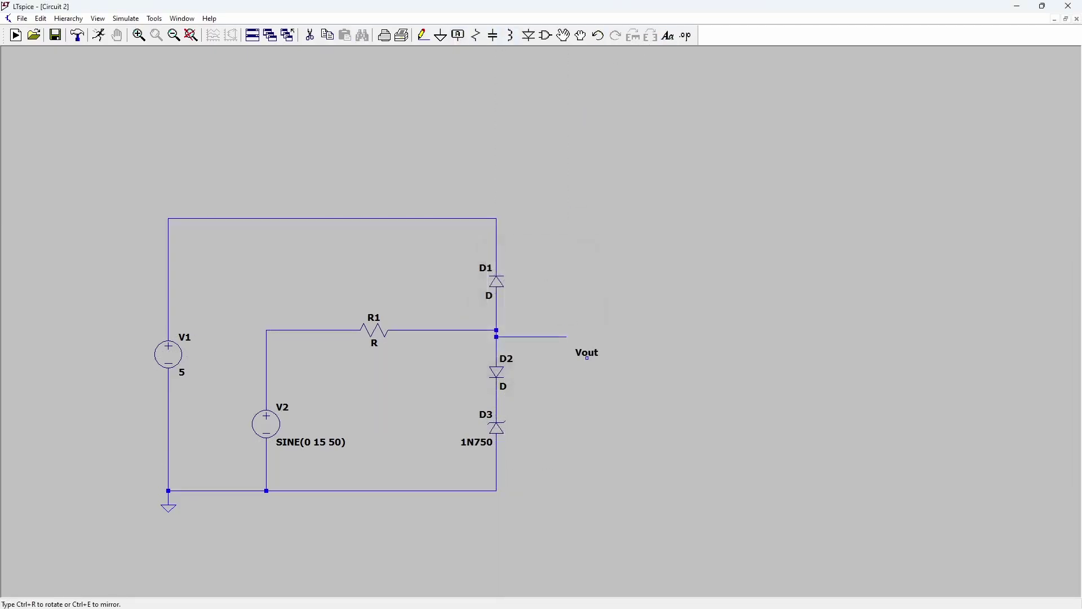
pyautogui.click(566, 336)
pyautogui.click(289, 331)
pyautogui.rightClick(289, 333)
pyautogui.write('Vin')
pyautogui.press('Return')
# Step: Change resistor R1's value to 1k
pyautogui.rightClick(375, 331)
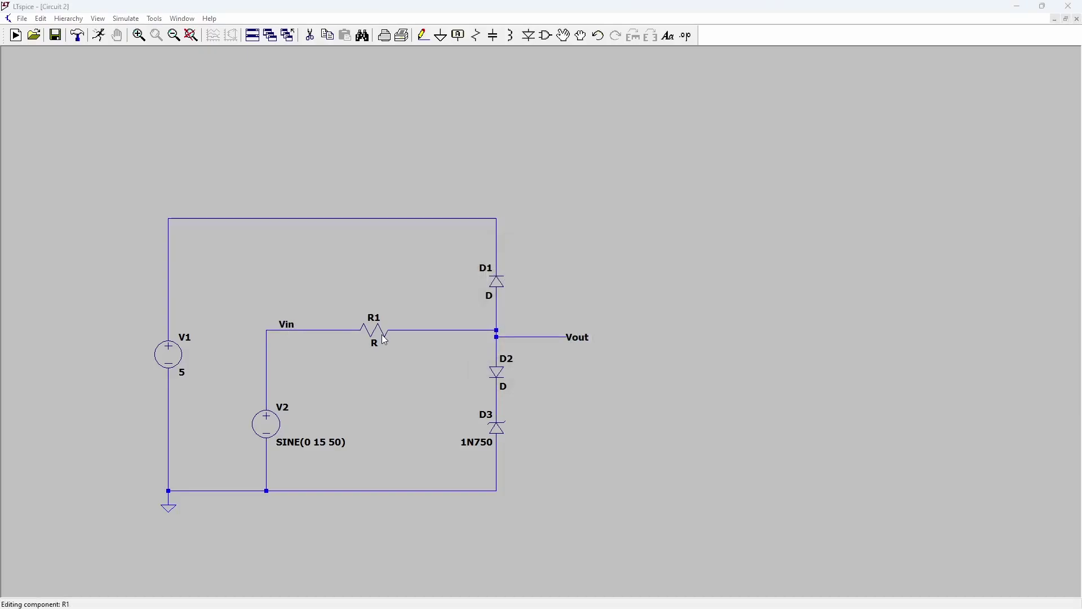
pyautogui.write('1k')
pyautogui.press('Return')
# Step: Browse D1's diode part list, sorted by column, and close it without changing D1
pyautogui.rightClick(496, 257)
pyautogui.click(584, 285)
pyautogui.click(533, 285)
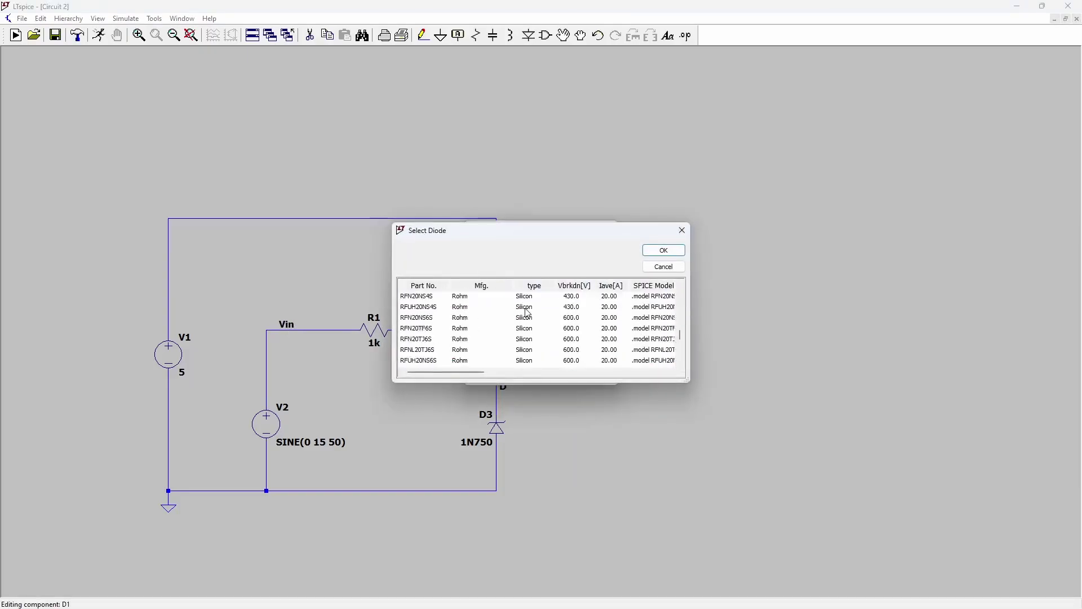
pyautogui.scroll(-15, 499, 310)
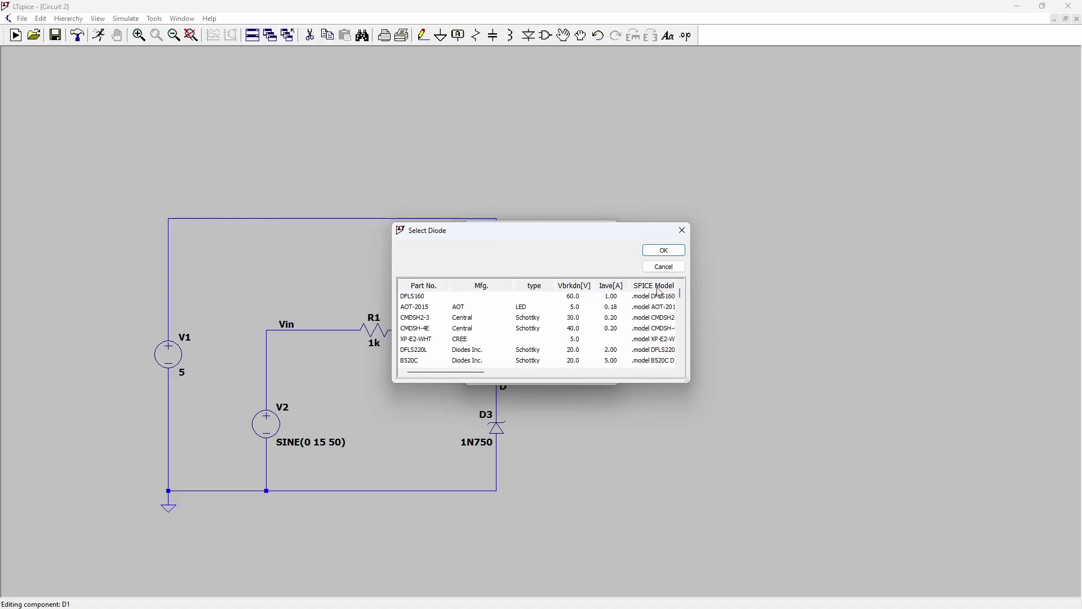
pyautogui.scroll(15, 499, 328)
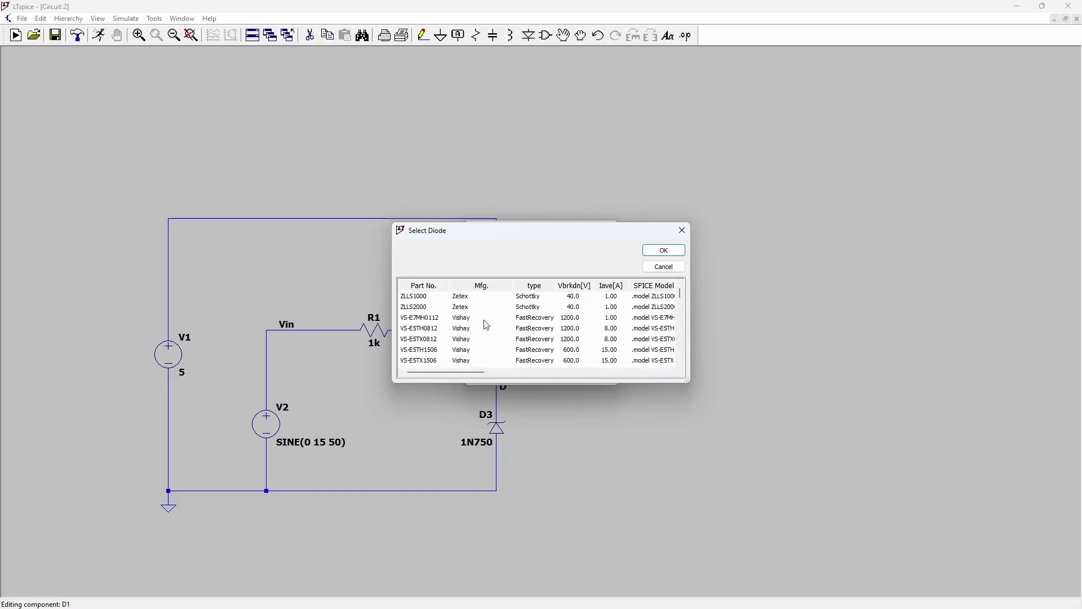
pyautogui.scroll(-10, 488, 325)
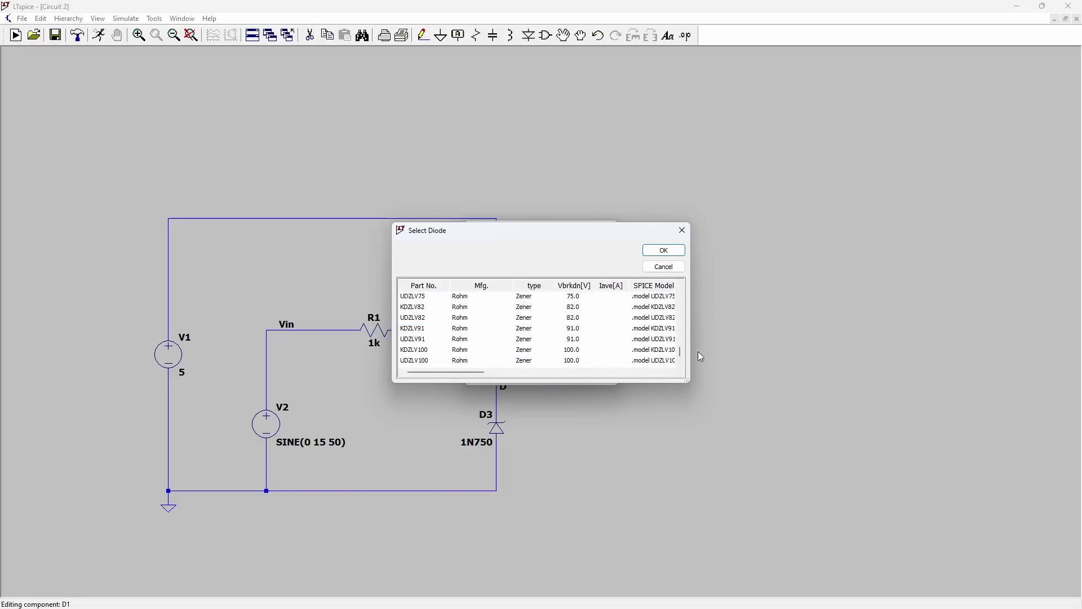
pyautogui.press('Escape')
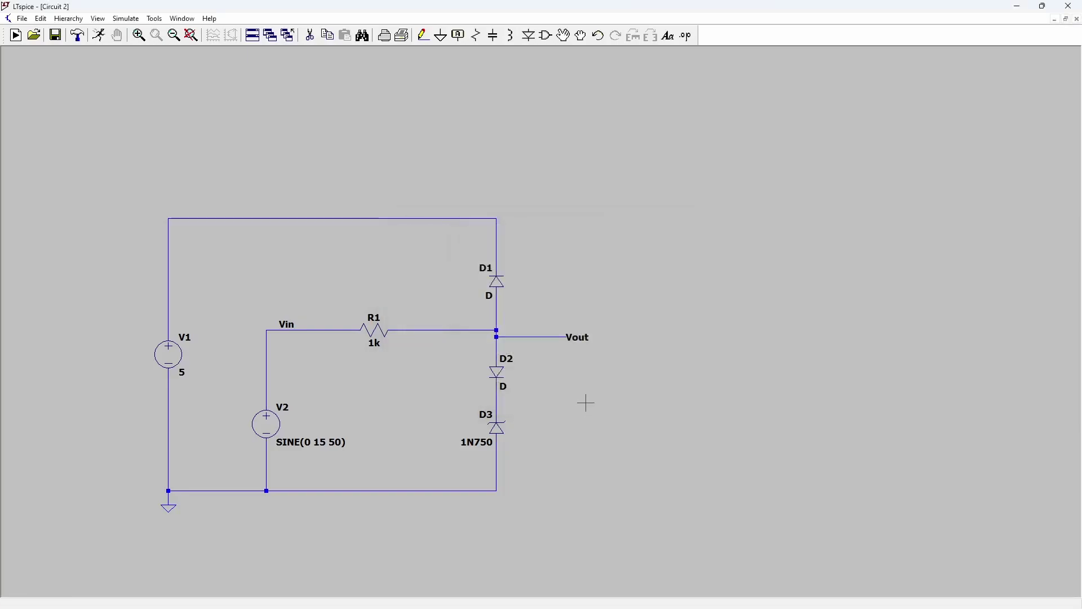
# Step: Run a 200m transient simulation and plot V(vout)
pyautogui.click(98, 35)
pyautogui.write('200m')
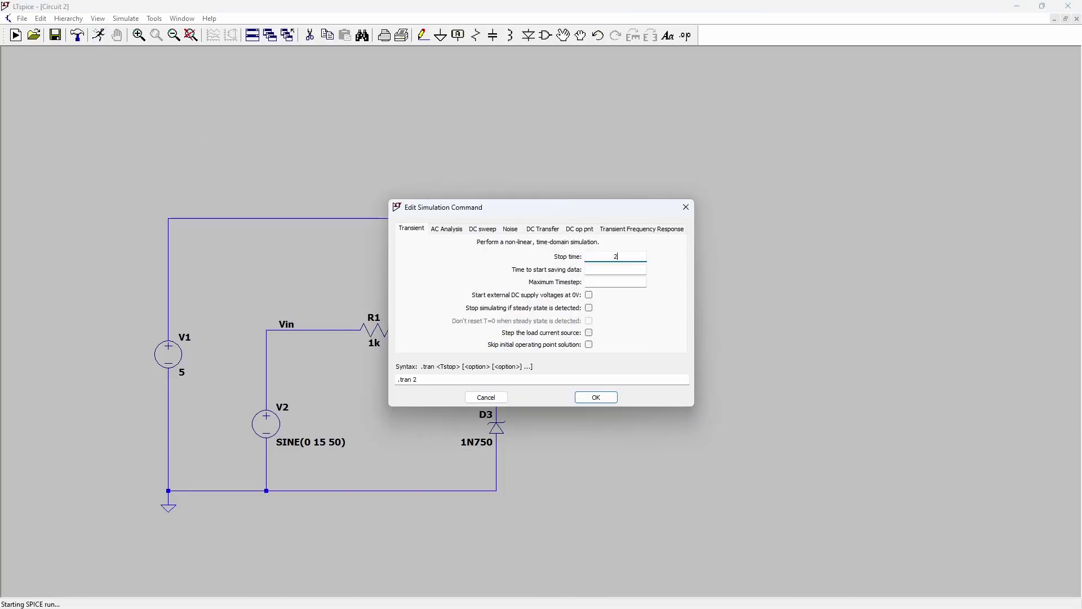
pyautogui.press('Return')
pyautogui.click(537, 476)
pyautogui.scroll(3, 515, 505)
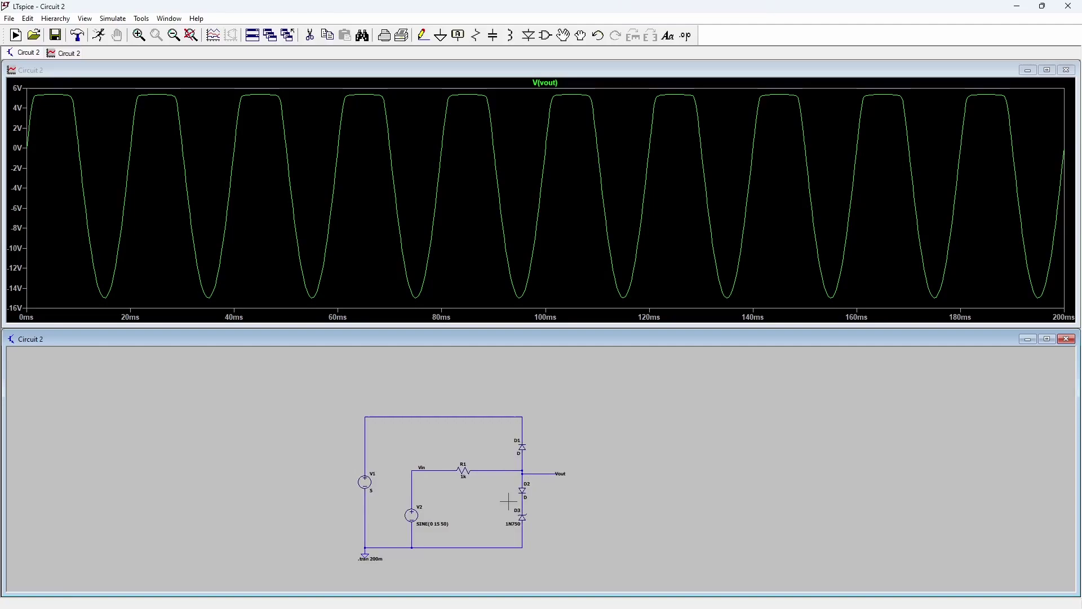
# Step: Mirror diodes D3 and D2 with Ctrl+E so each faces the other way
pyautogui.click(532, 530)
pyautogui.hotkey('ctrl', 'e')
pyautogui.click(531, 530)
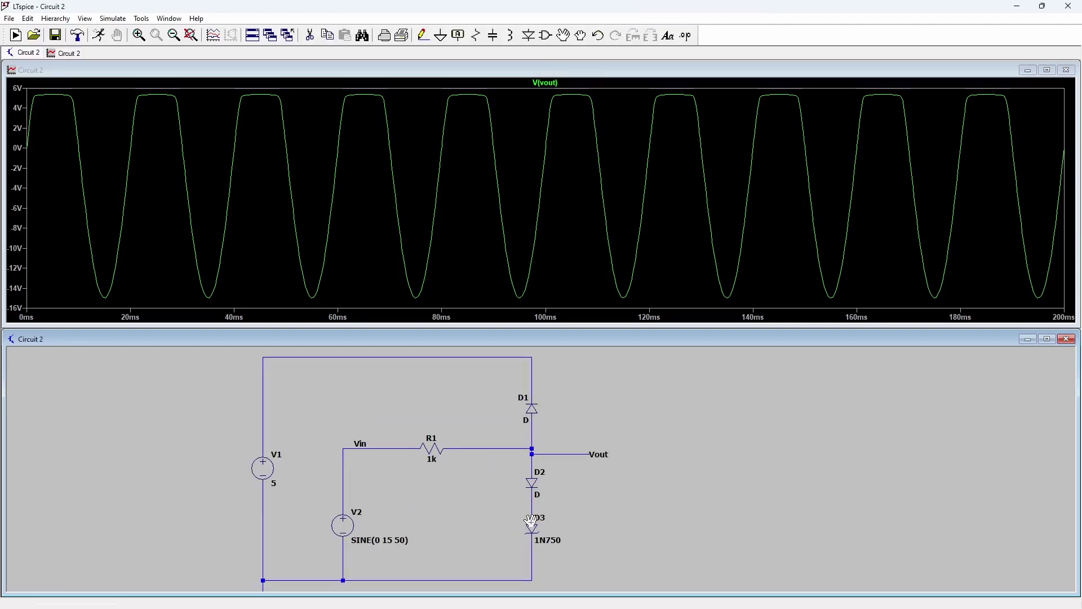
pyautogui.click(532, 483)
pyautogui.hotkey('ctrl', 'e')
pyautogui.click(531, 483)
# Step: Re-run the simulation with the flipped diodes and add cursors to the Vout trace
pyautogui.click(95, 36)
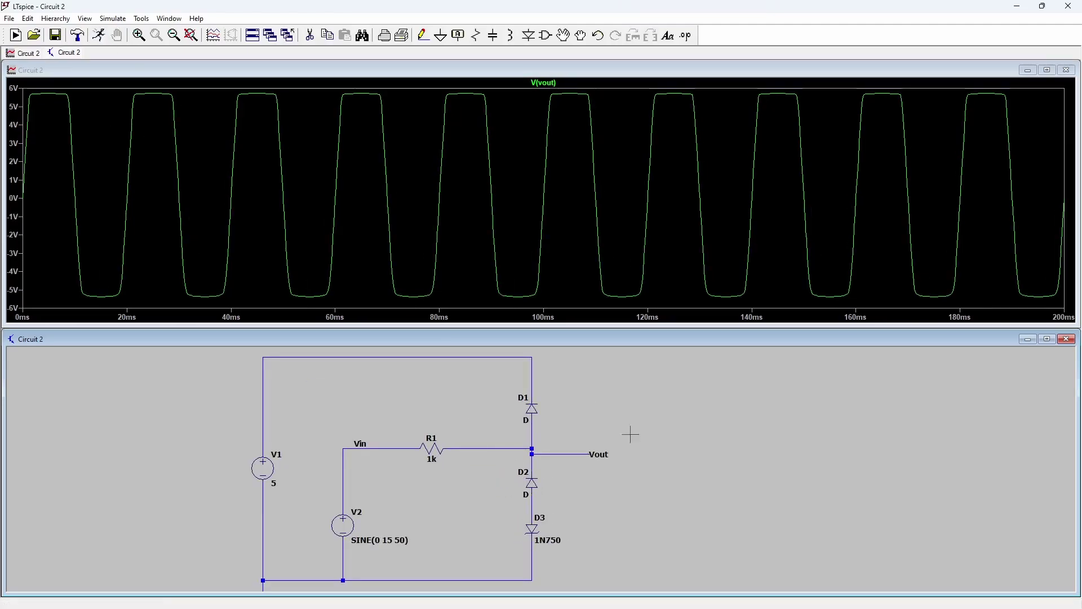
pyautogui.press('space')
pyautogui.click(544, 83)
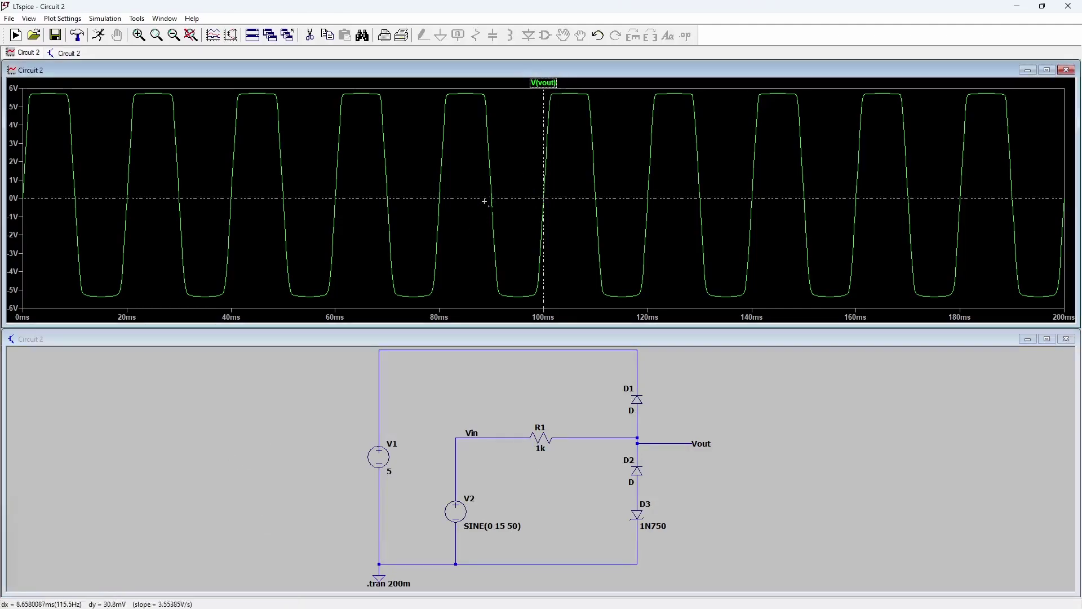
# Step: Move the second cursor to about 95 ms and plot Vin together with Vout
pyautogui.moveTo(486, 203); pyautogui.dragTo(516, 296)
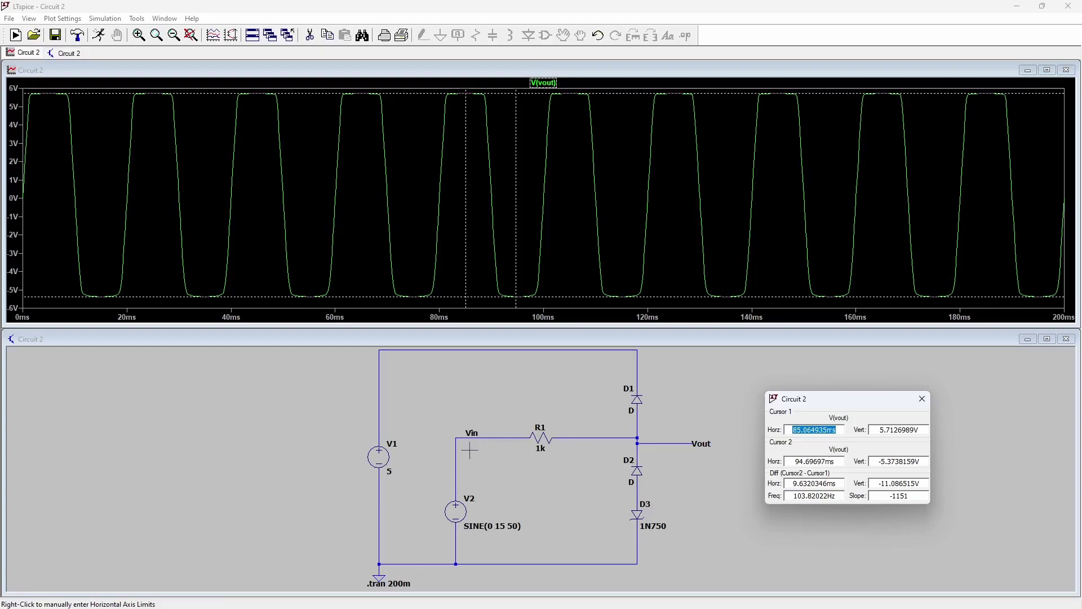
pyautogui.click(458, 435)
pyautogui.click(460, 437)
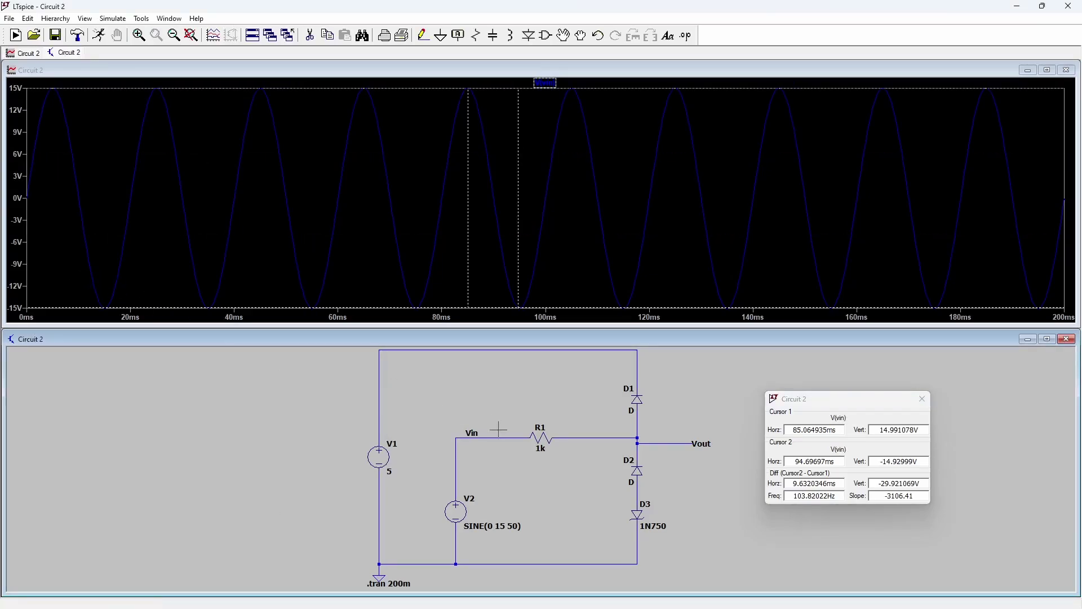
pyautogui.click(646, 444)
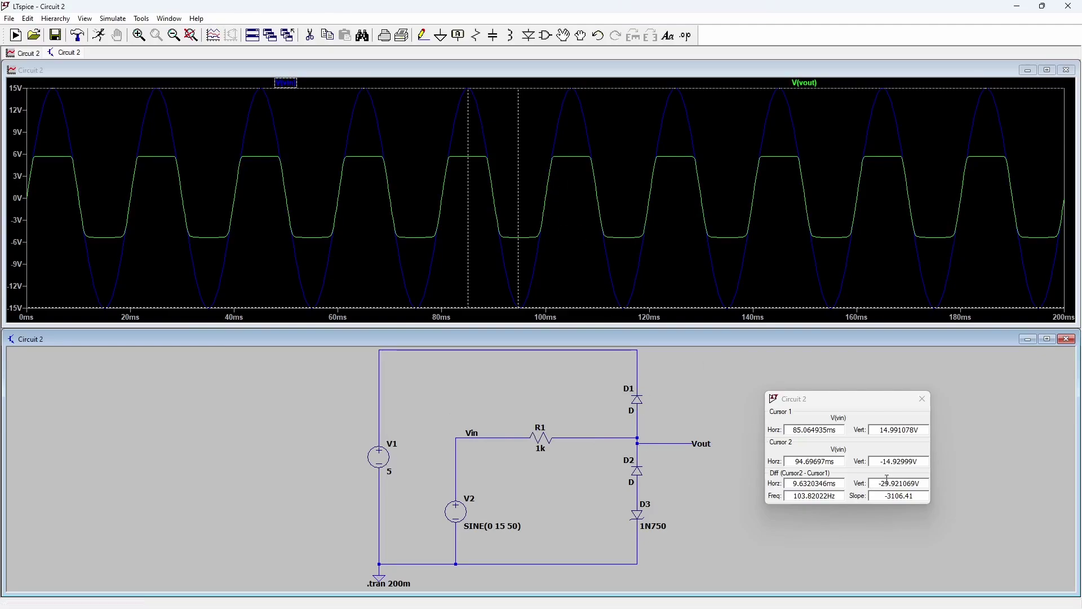
# Step: Attach both cursors to V(vout) and read clip levels of about +5.71 V and -5.37 V
pyautogui.click(807, 84)
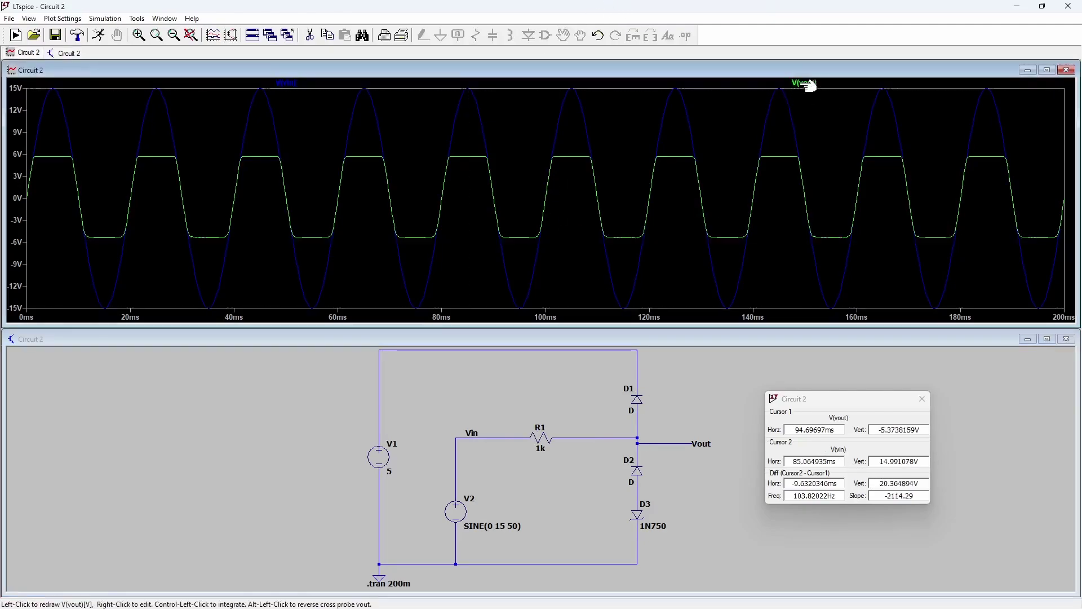
pyautogui.click(807, 84)
pyautogui.moveTo(878, 430); pyautogui.dragTo(922, 429)
pyautogui.moveTo(877, 461); pyautogui.dragTo(921, 461)
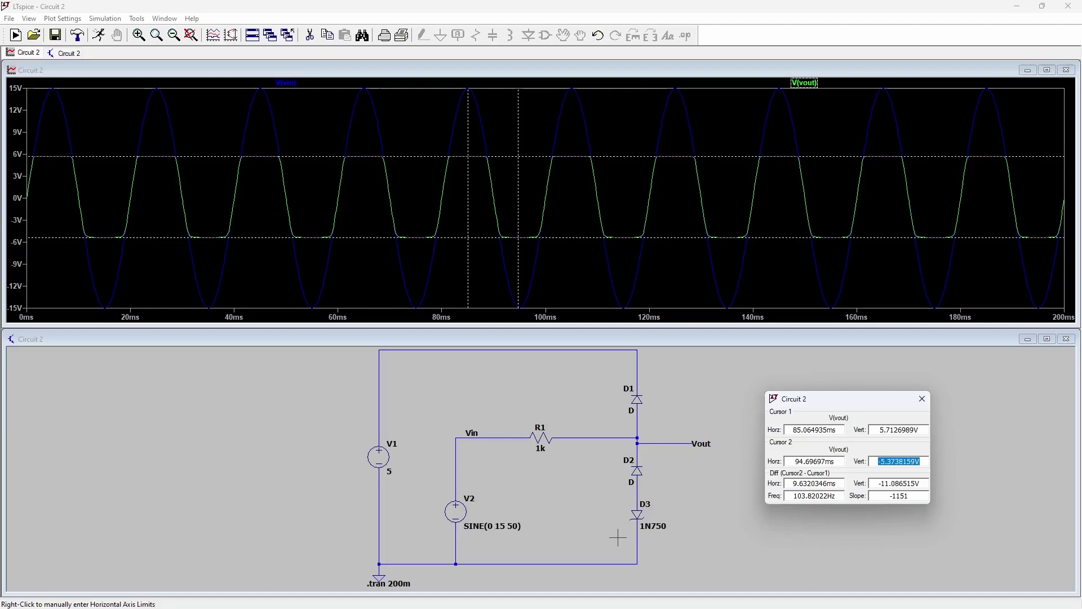
# Step: Delete the 1N750 zener D3 from the schematic
pyautogui.click(702, 515)
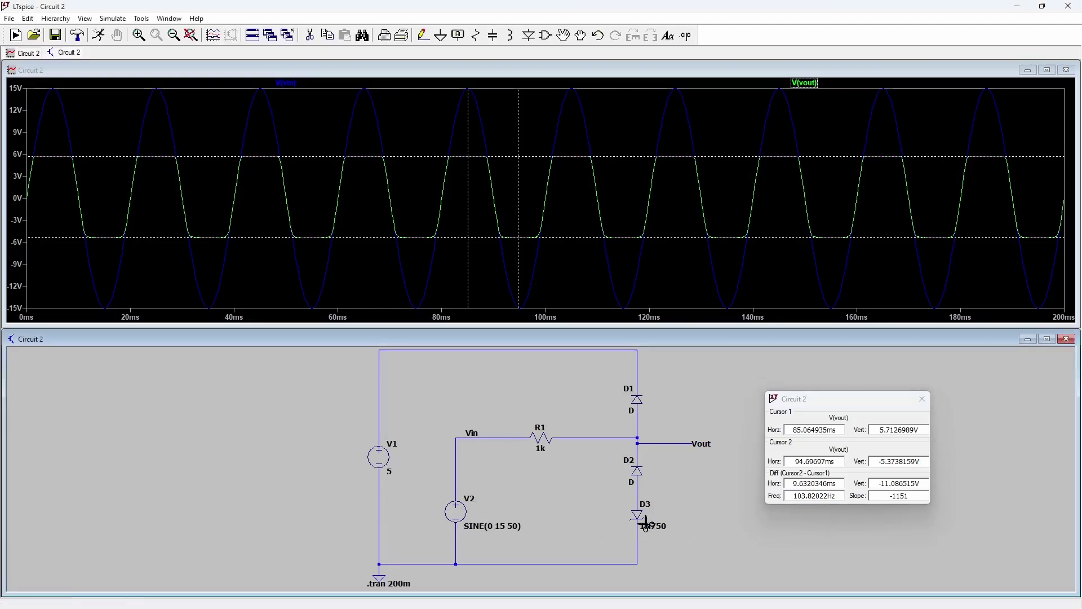
pyautogui.press('F5')
pyautogui.click(647, 516)
# Step: Wire D2's lower lead to ground, re-run, and read cursor 2's lower clip near -724 mV
pyautogui.press('F3')
pyautogui.click(637, 498)
pyautogui.click(637, 563)
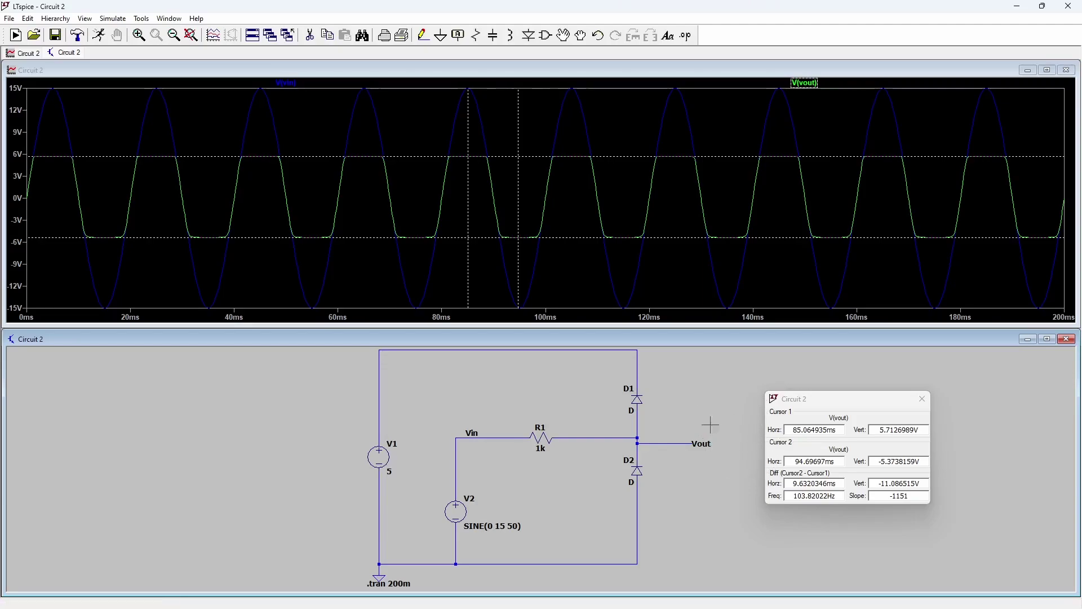
pyautogui.click(98, 37)
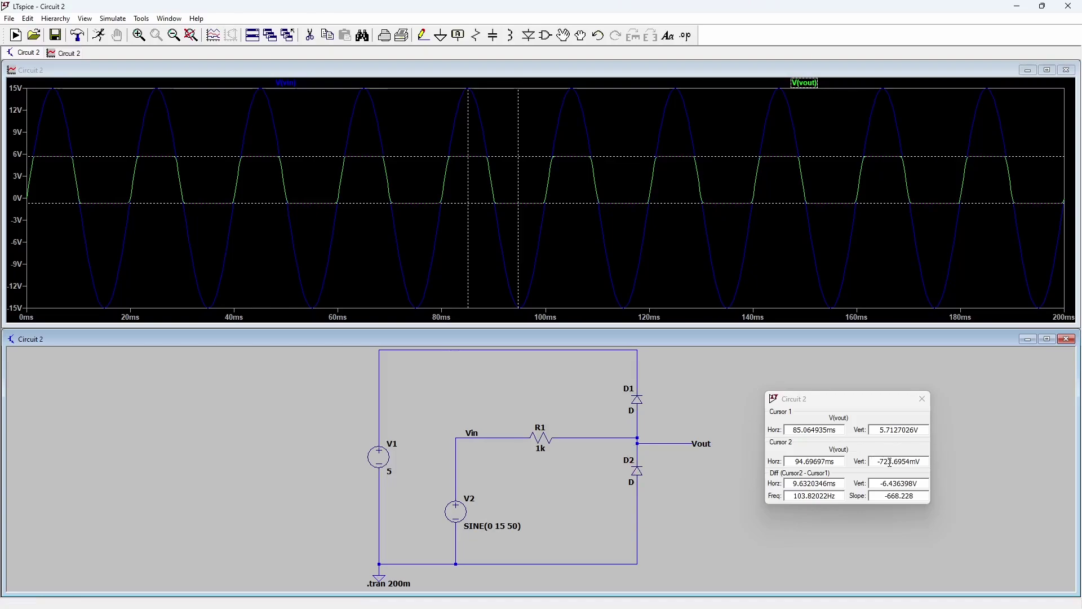
pyautogui.moveTo(876, 461); pyautogui.dragTo(933, 463)
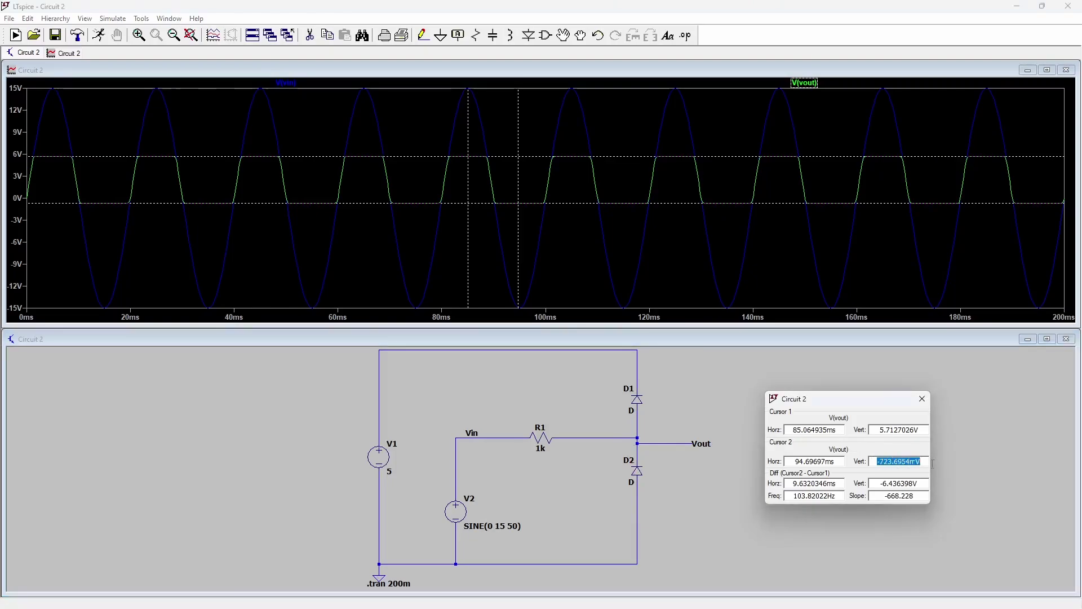
# Step: Place capacitor C1 beside D2 and wire its top to Vout and its bottom to ground
pyautogui.click(595, 505)
pyautogui.press('c')
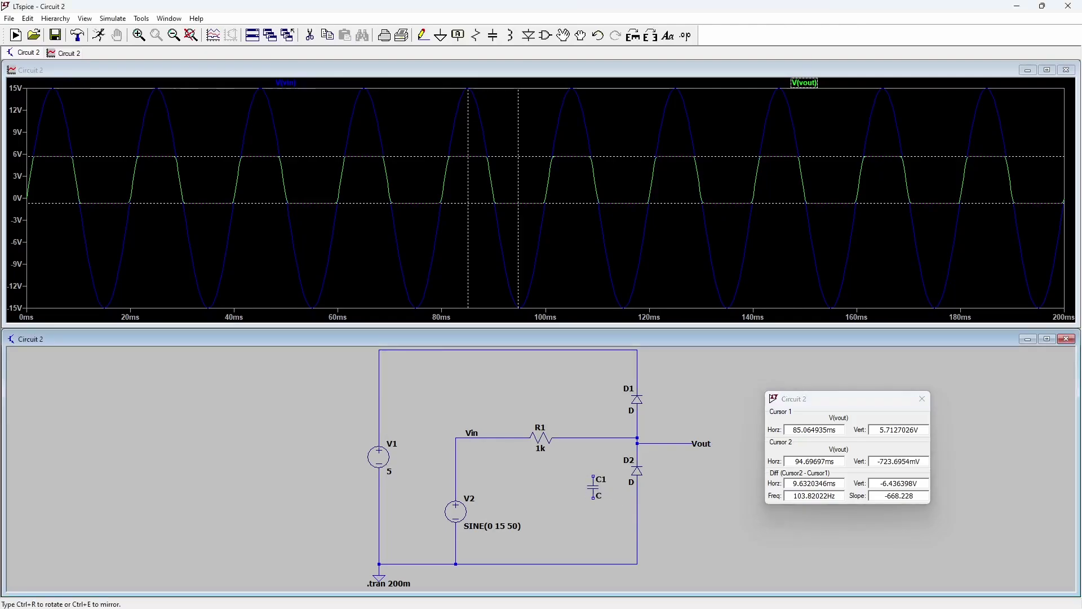
pyautogui.click(593, 479)
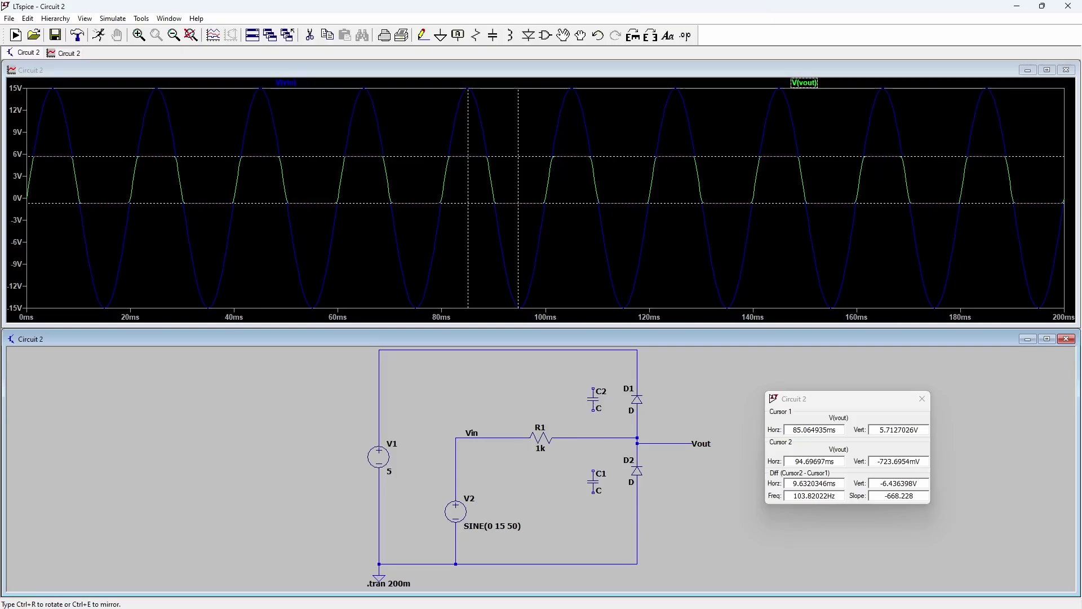
pyautogui.press('w')
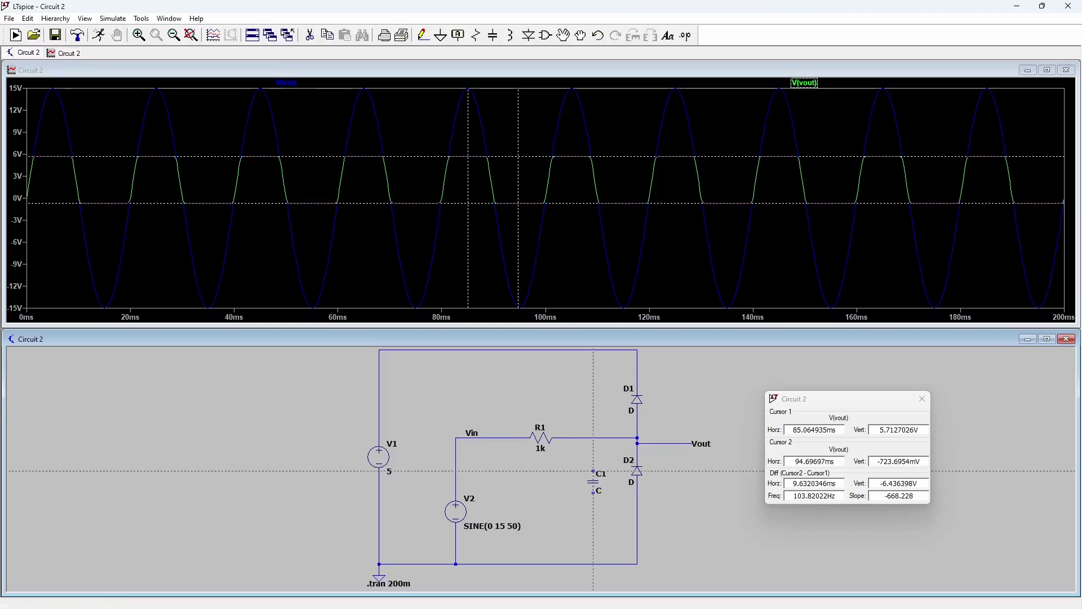
pyautogui.click(594, 438)
pyautogui.click(593, 563)
pyautogui.rightClick(594, 563)
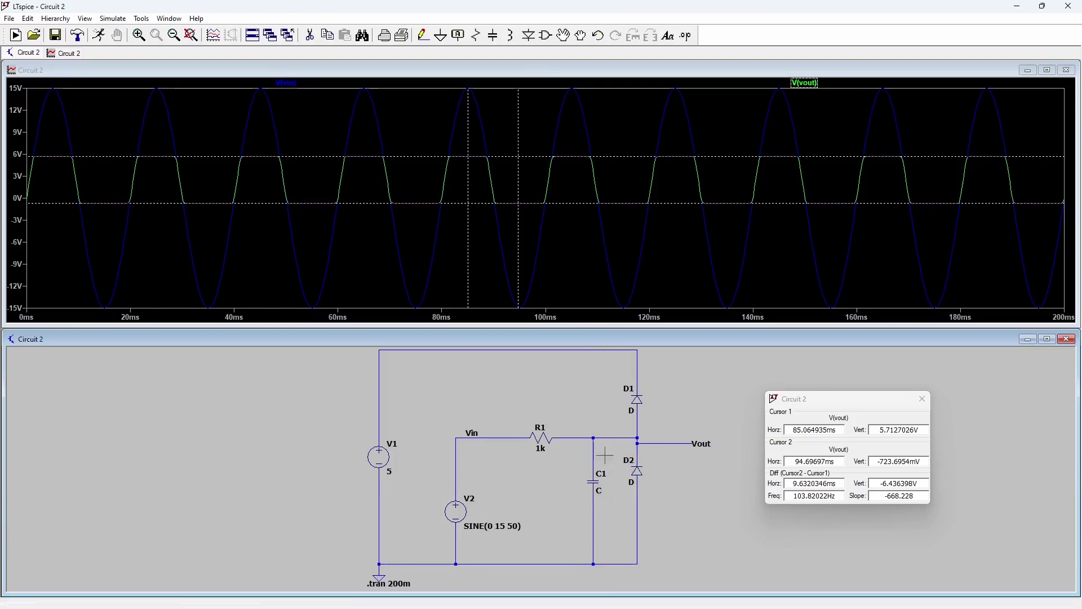